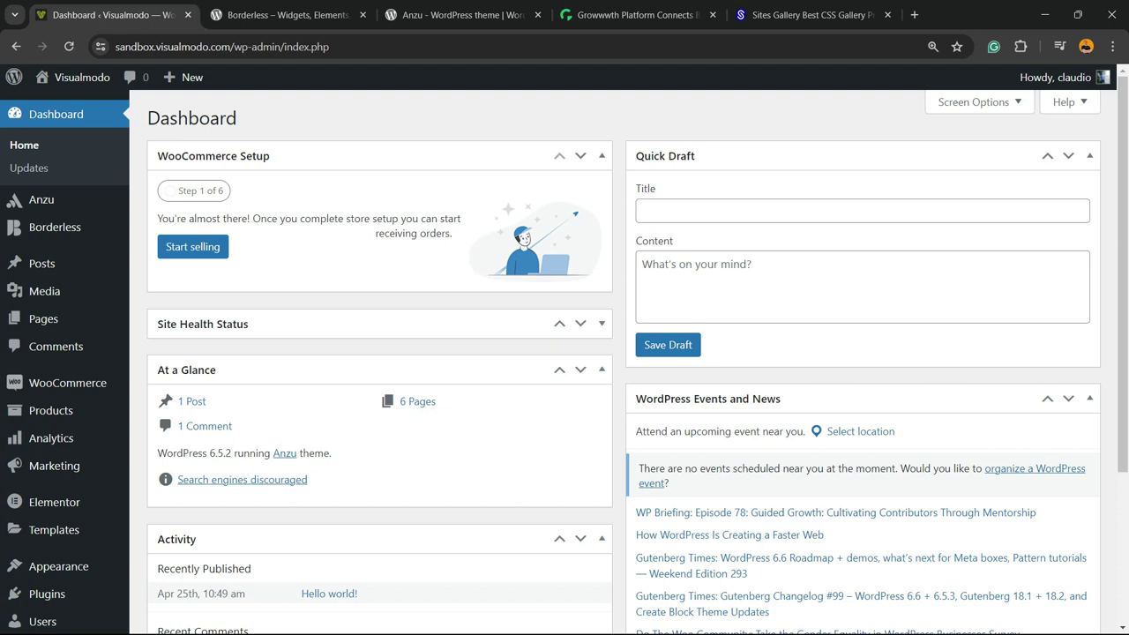
# - Open the Media Library to view its existing items
pyautogui.moveTo(44, 290)
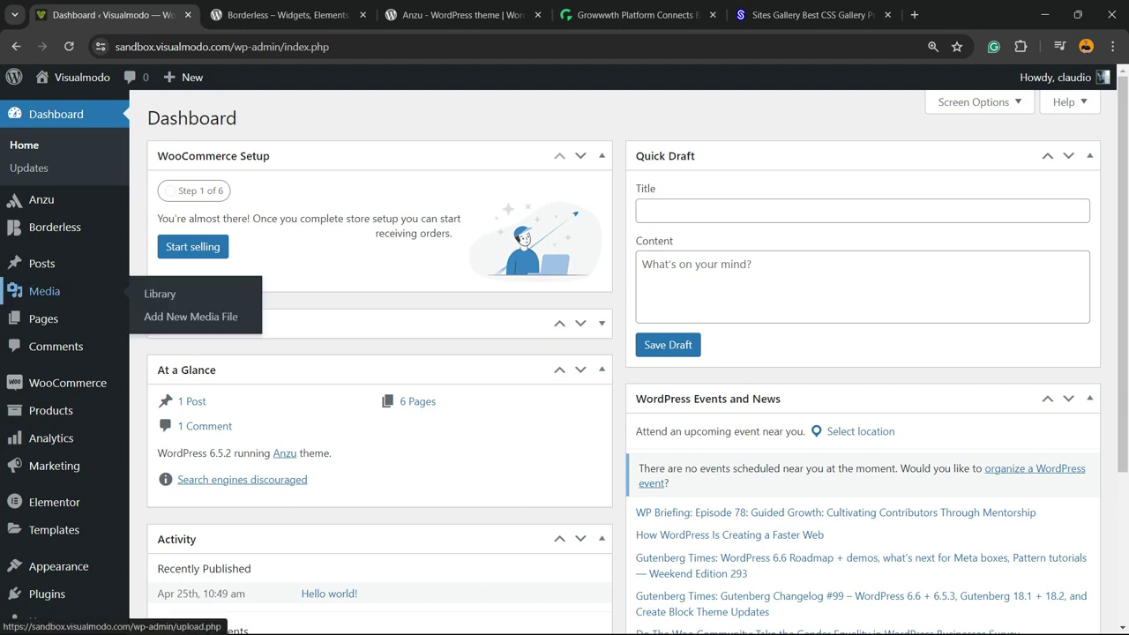
pyautogui.moveTo(41, 262)
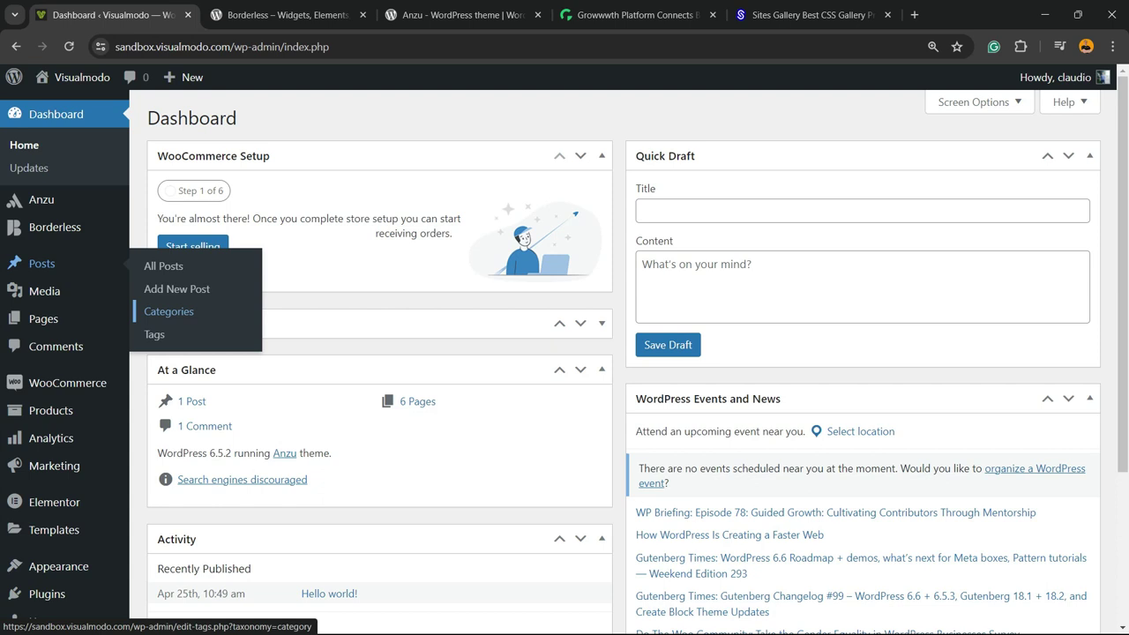
pyautogui.moveTo(50, 410)
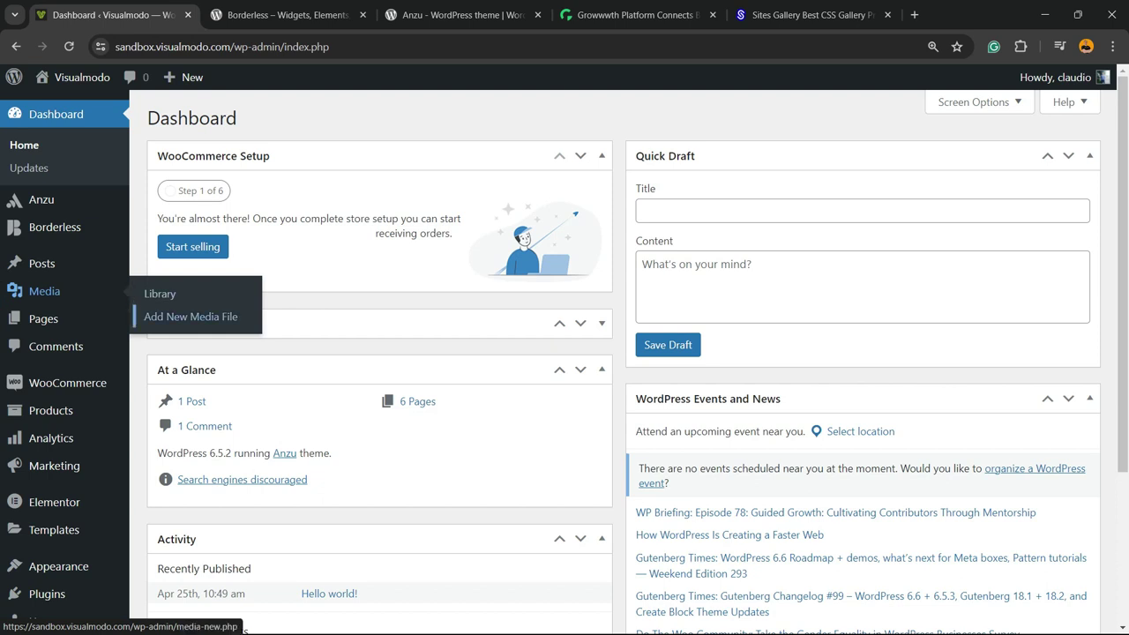
pyautogui.click(159, 294)
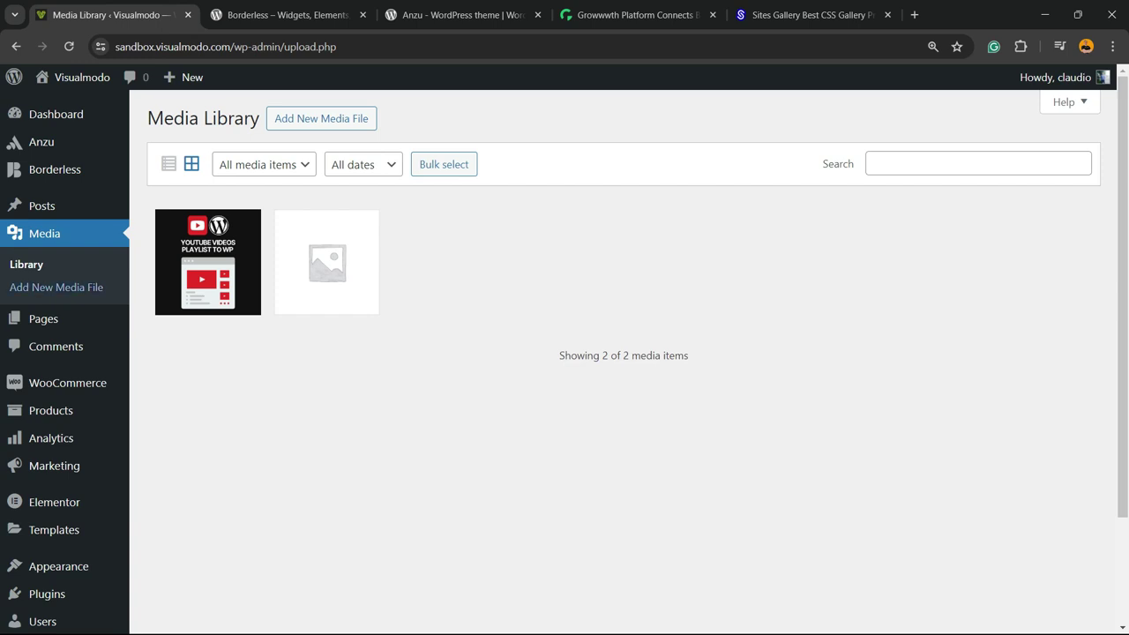
# - Search the available plugins for "Media Library Categories"
pyautogui.scroll(-3, 53, 176)
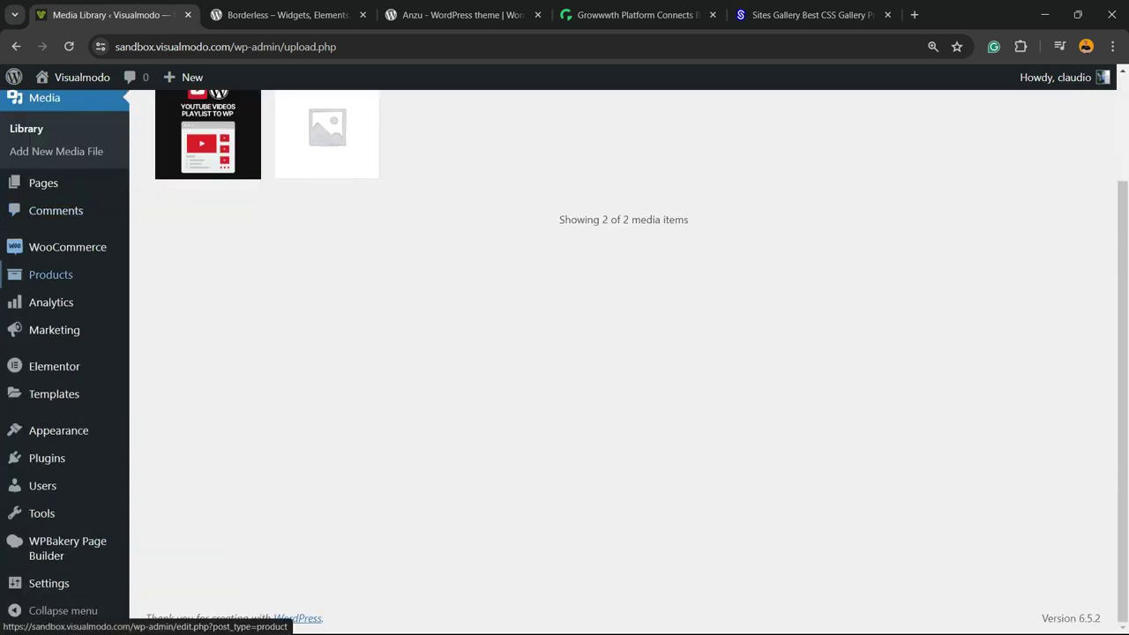
pyautogui.moveTo(44, 458)
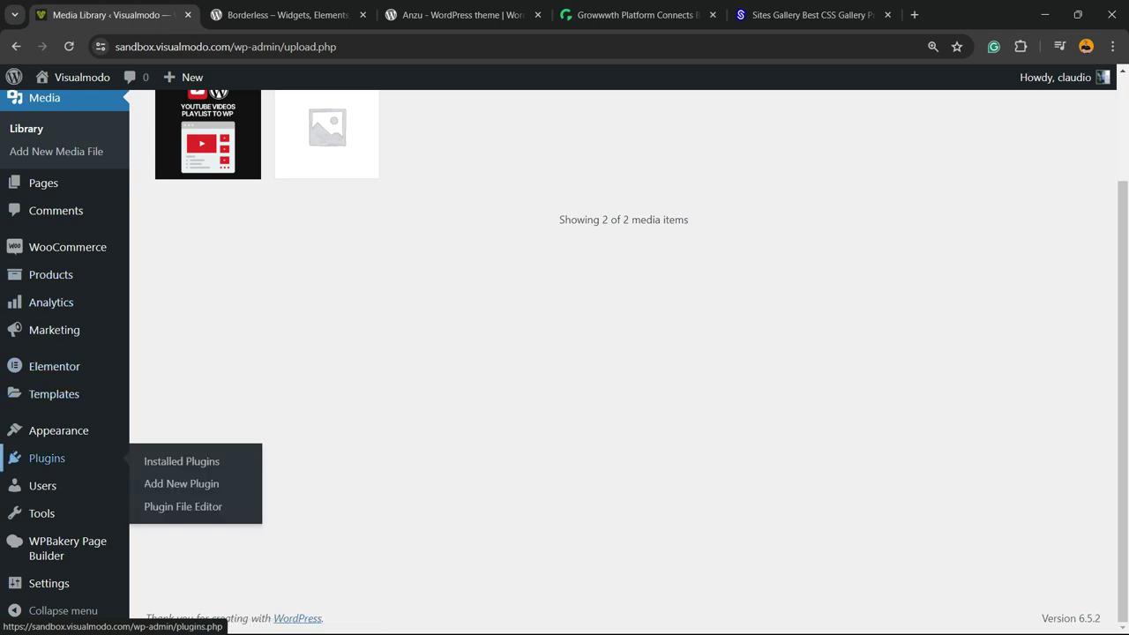
pyautogui.click(220, 483)
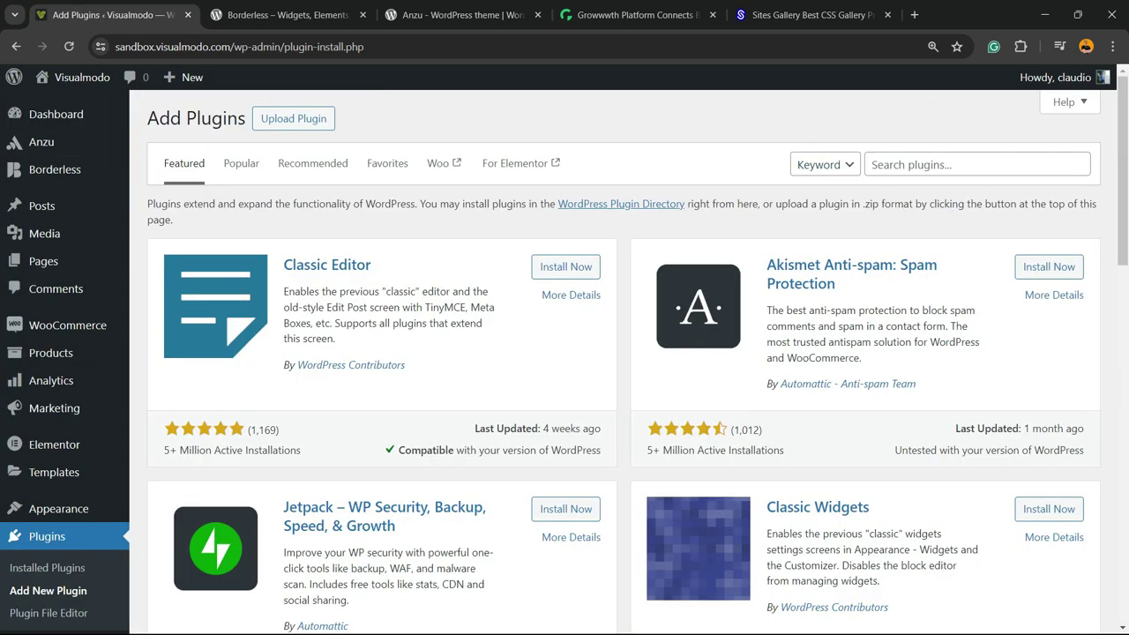
pyautogui.click(976, 165)
pyautogui.write('Media Library Categories')
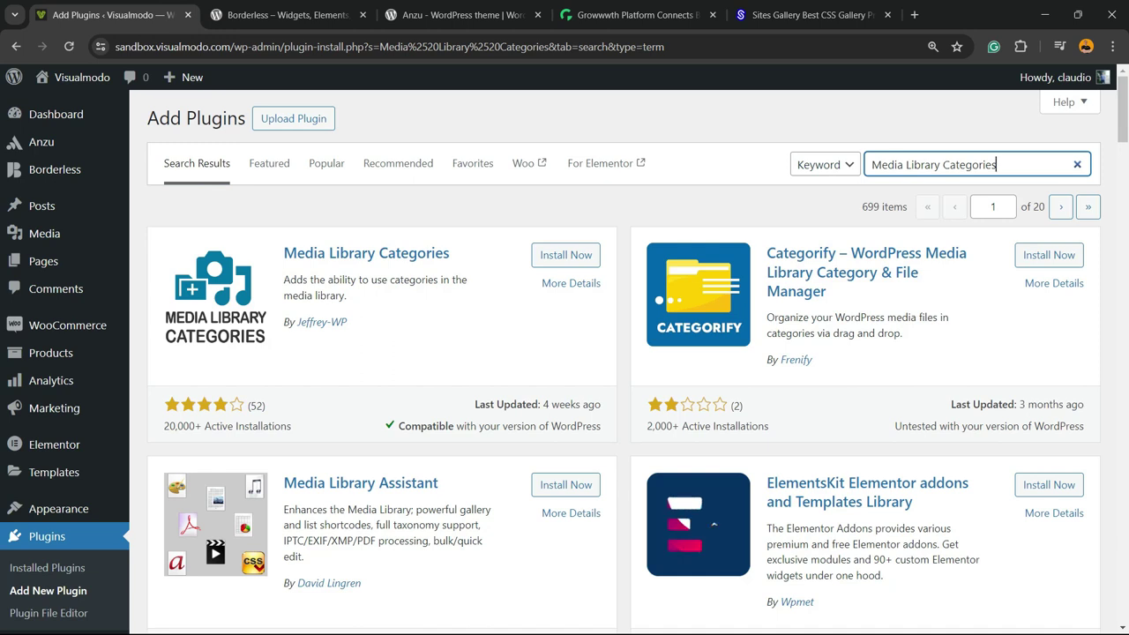
# - Install and activate the Media Library Categories plugin
pyautogui.doubleClick(371, 328)
pyautogui.click(565, 255)
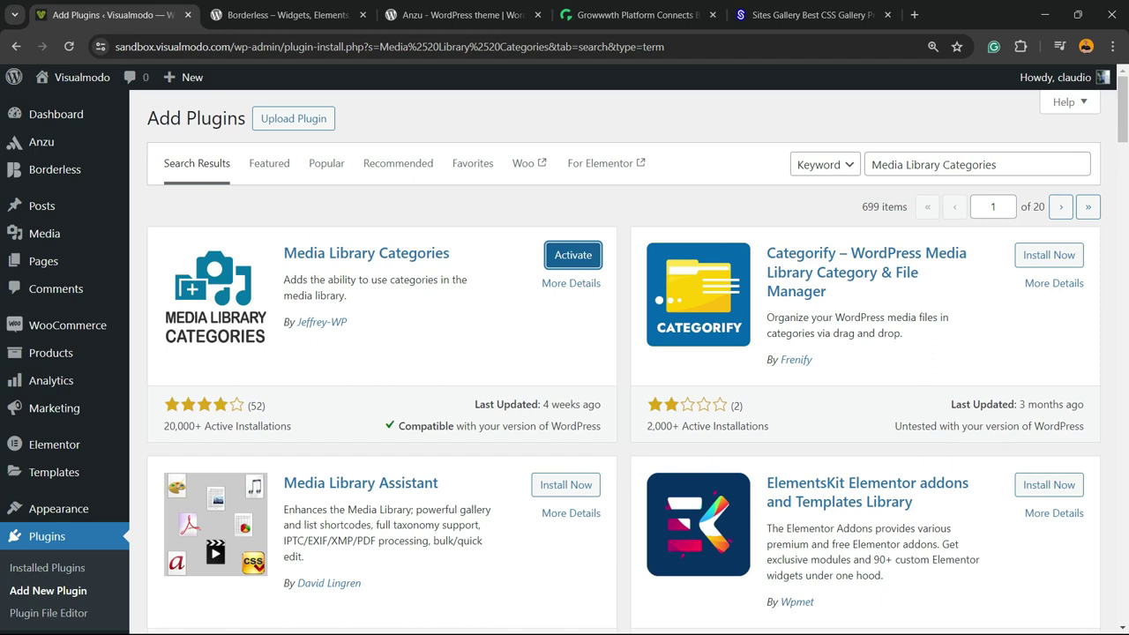
pyautogui.click(556, 255)
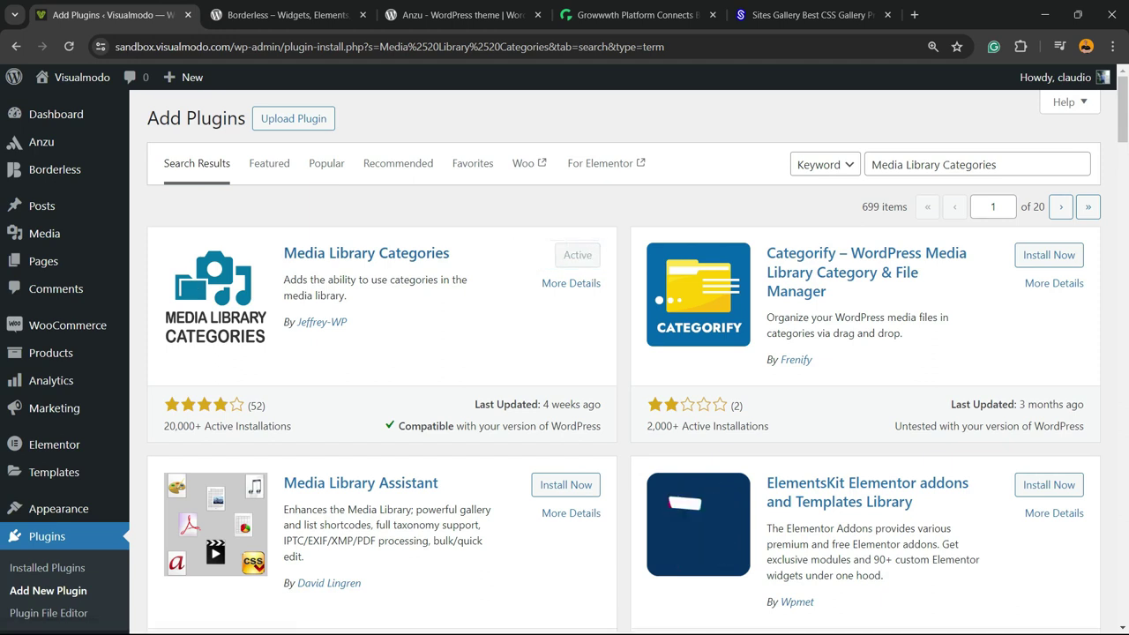
pyautogui.click(571, 255)
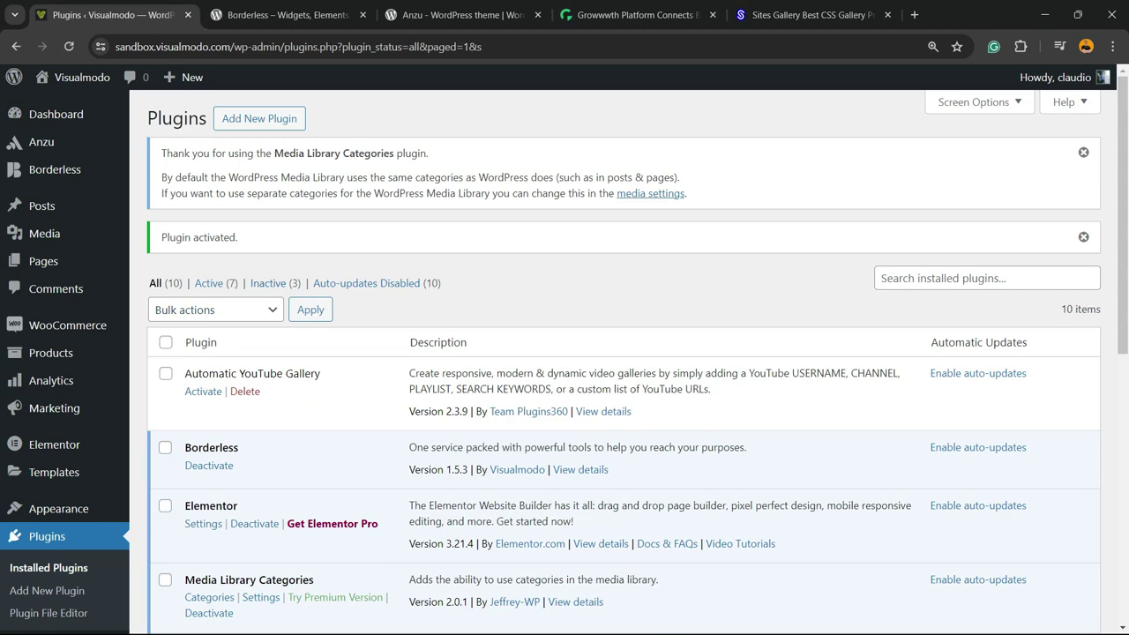
# - Read the plugin's notice about separate categories and examine its custom taxonomy slug option in the media settings
pyautogui.tripleClick(420, 177)
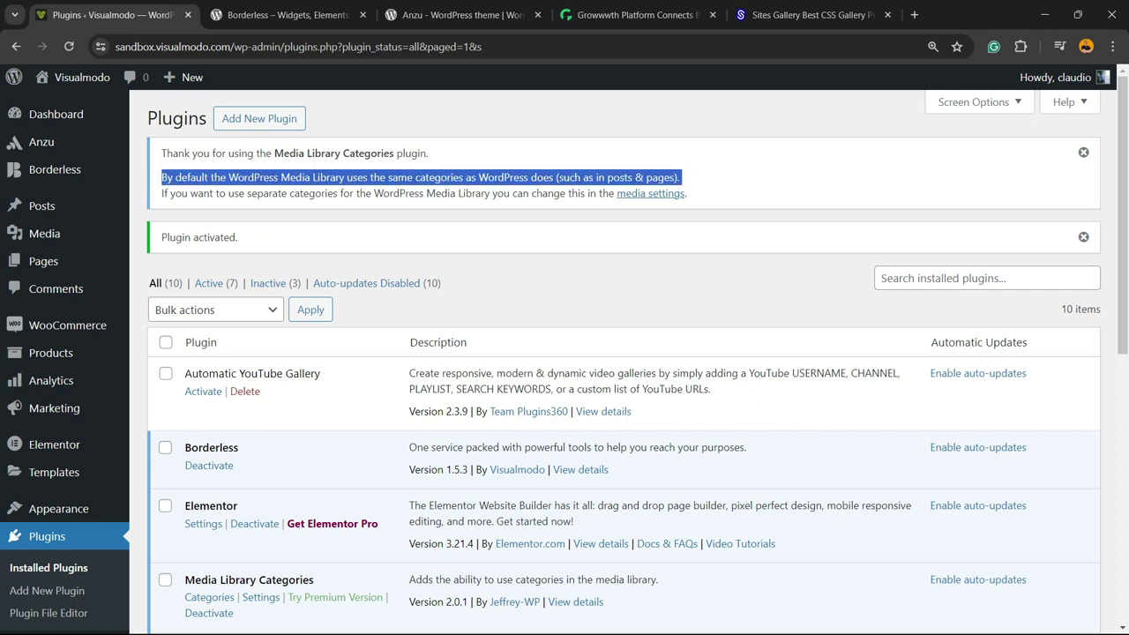
pyautogui.tripleClick(220, 193)
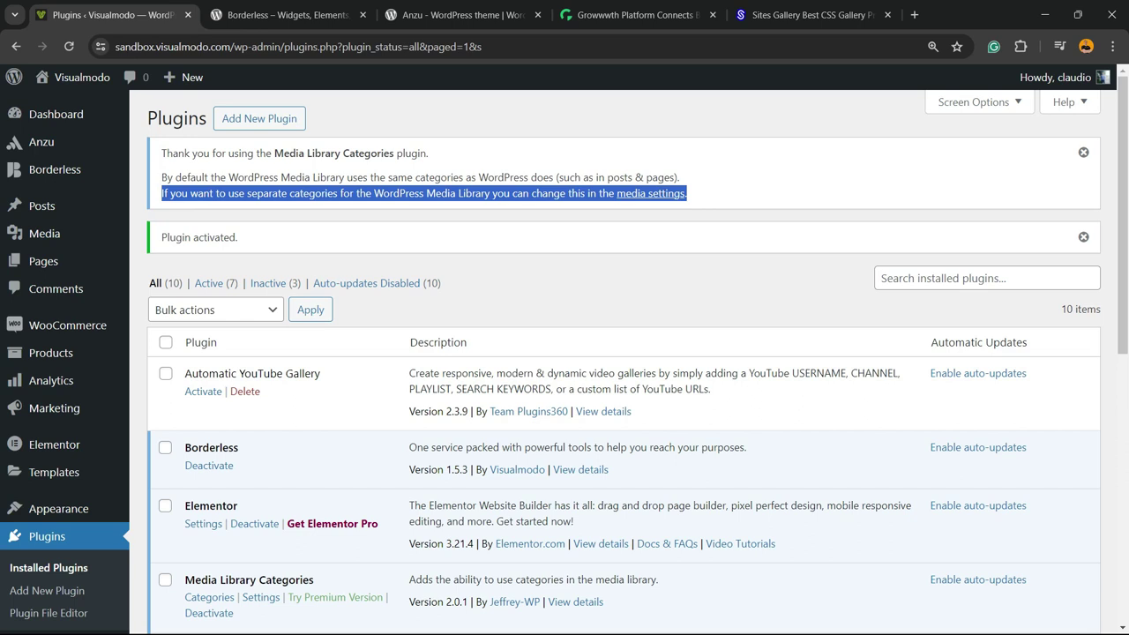
pyautogui.click(650, 193)
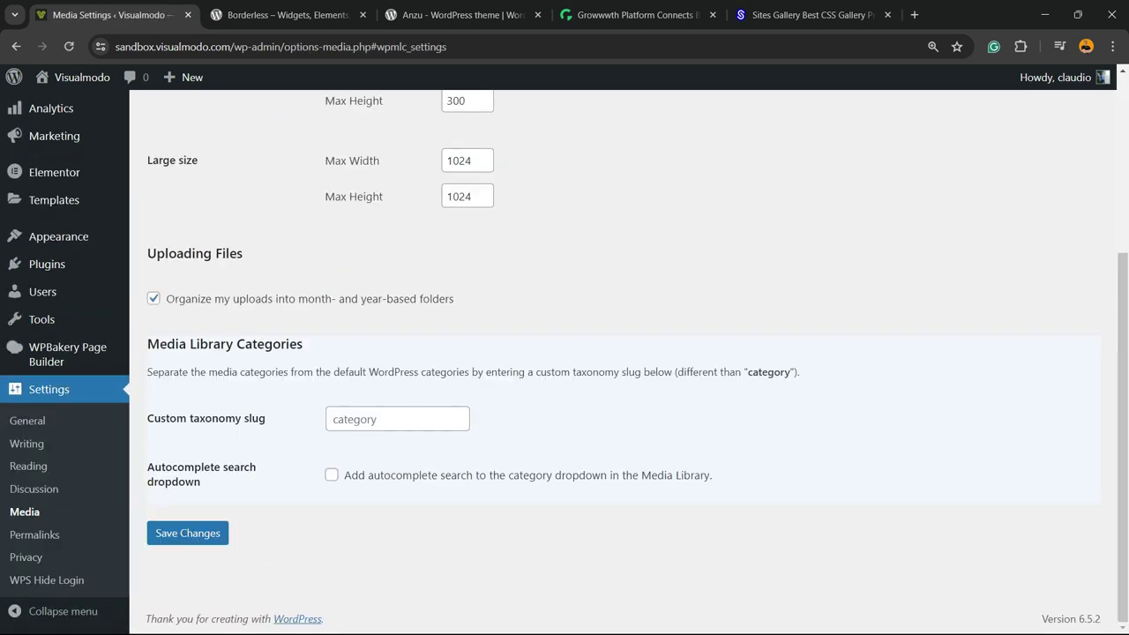
pyautogui.tripleClick(207, 419)
pyautogui.tripleClick(215, 418)
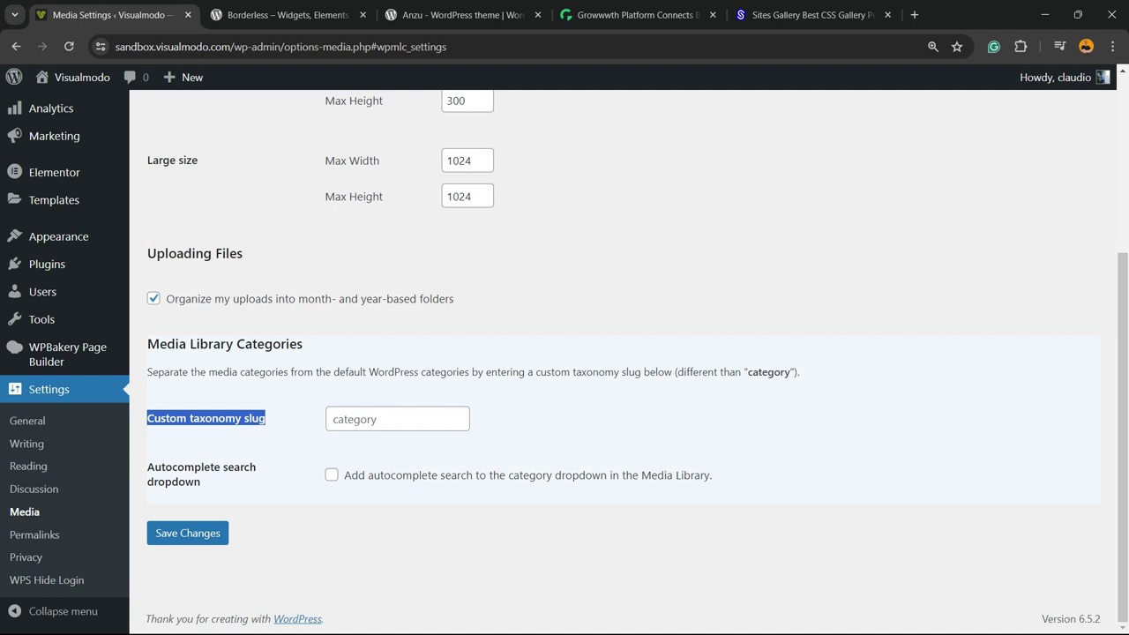
pyautogui.click(397, 418)
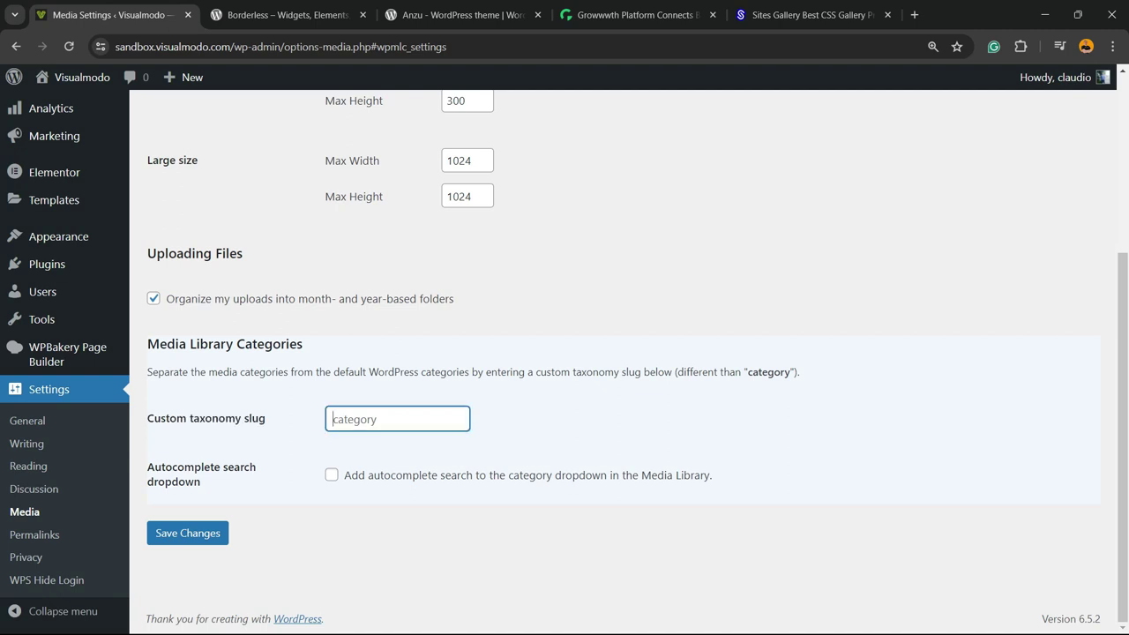
pyautogui.scroll(5, 564, 353)
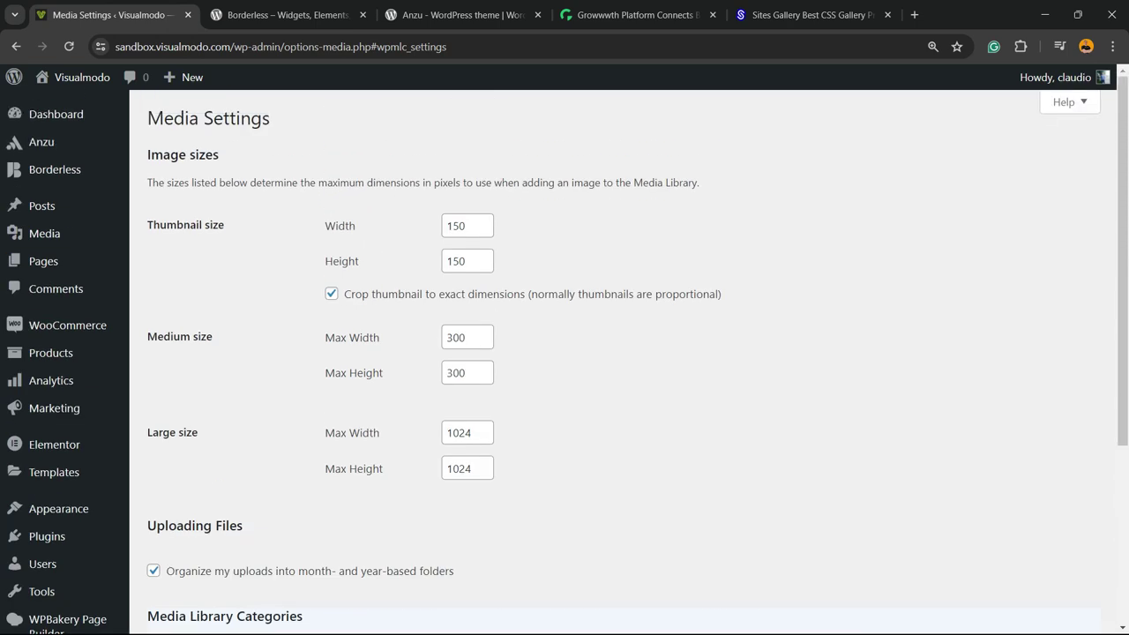
# - Quick-edit the Uncategorized category in the media categories and set its slug to Pictures
pyautogui.moveTo(44, 233)
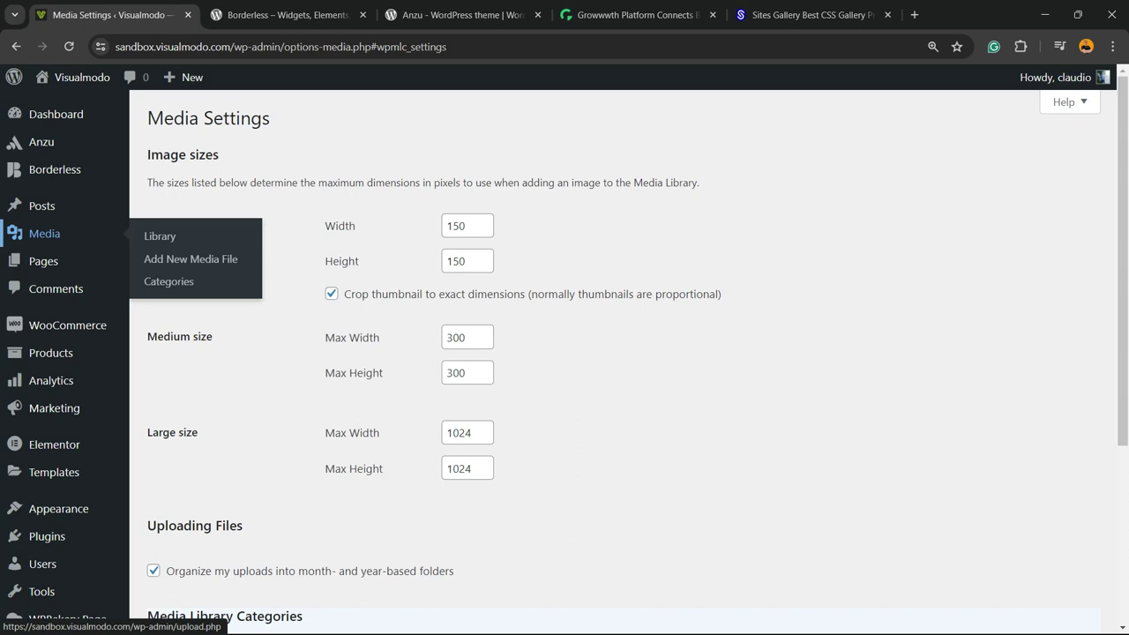
pyautogui.click(169, 281)
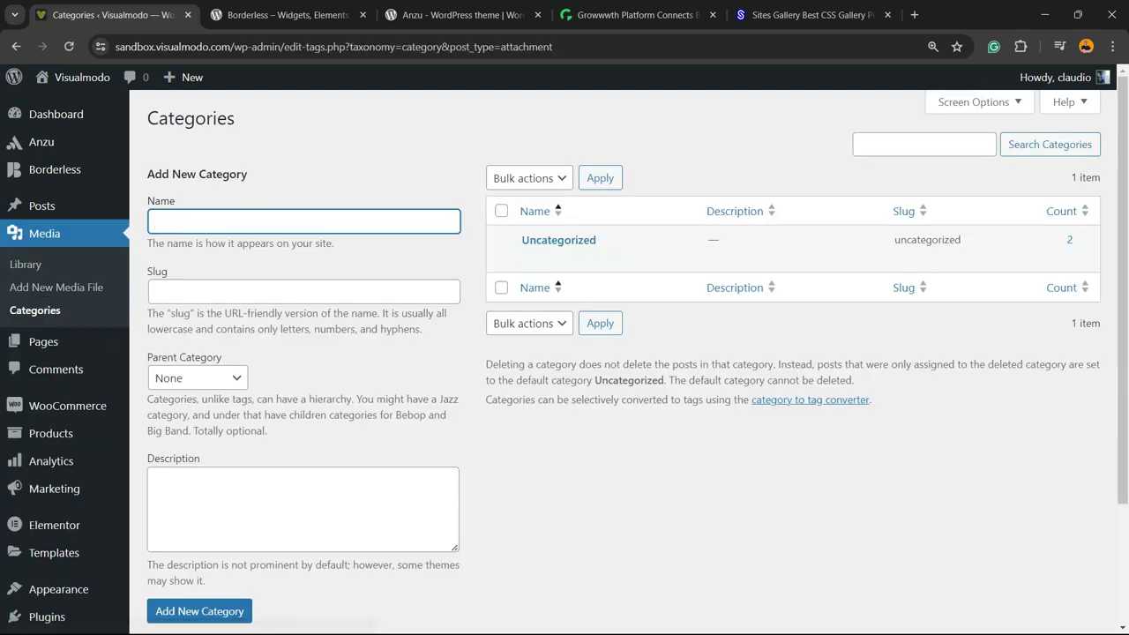
pyautogui.click(571, 259)
pyautogui.doubleClick(638, 299)
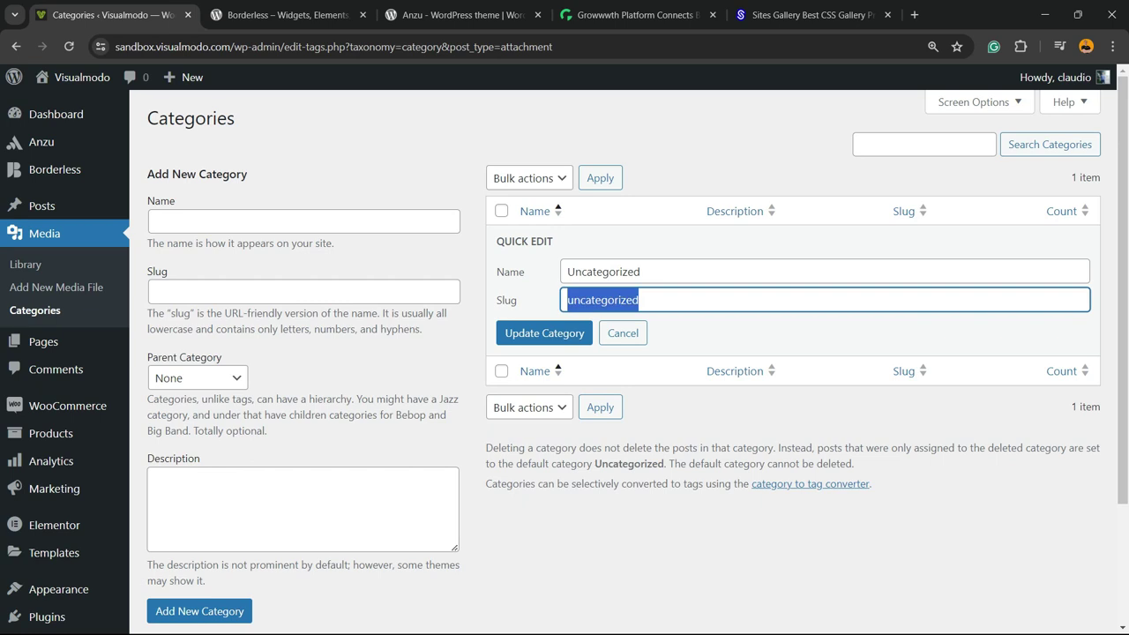
pyautogui.write('Poctires')
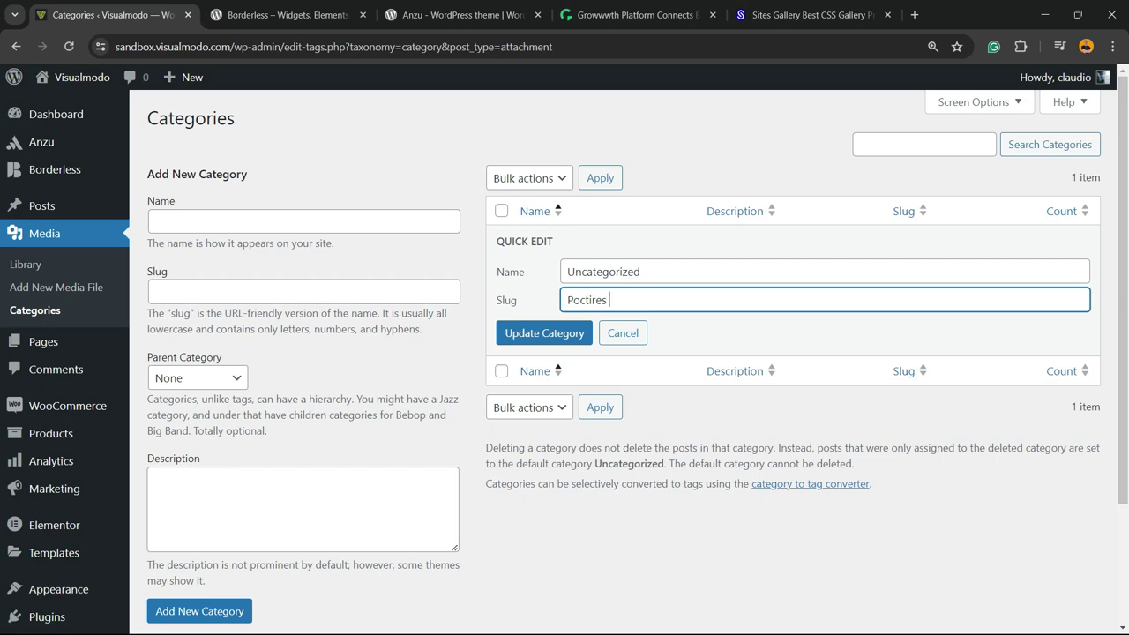
pyautogui.click(589, 300)
pyautogui.moveTo(589, 301); pyautogui.dragTo(594, 301)
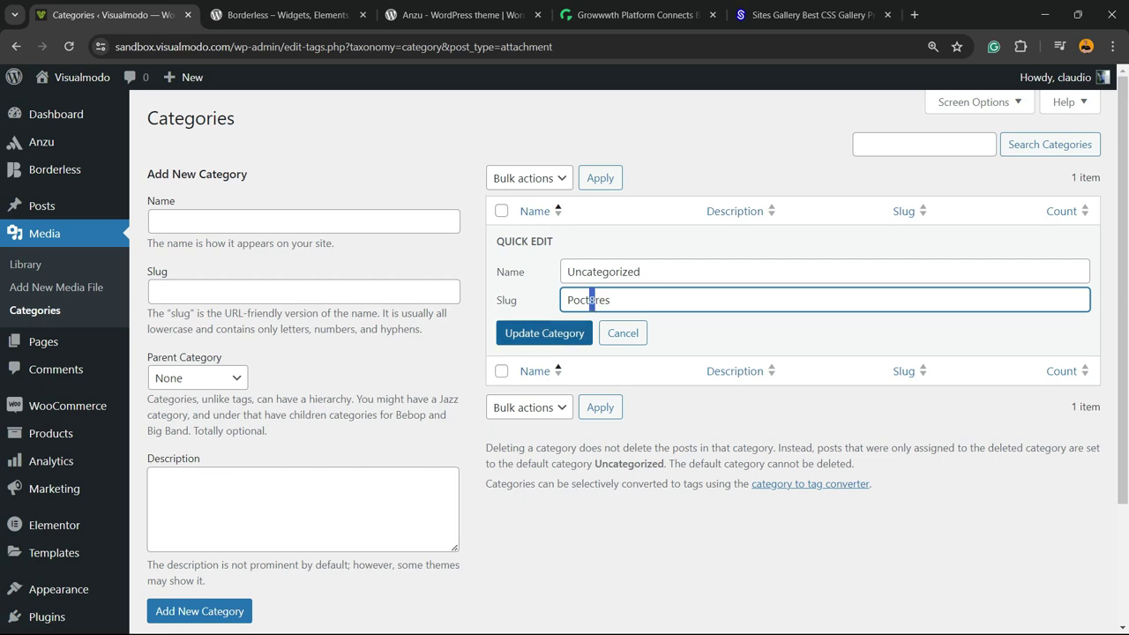
pyautogui.write('u')
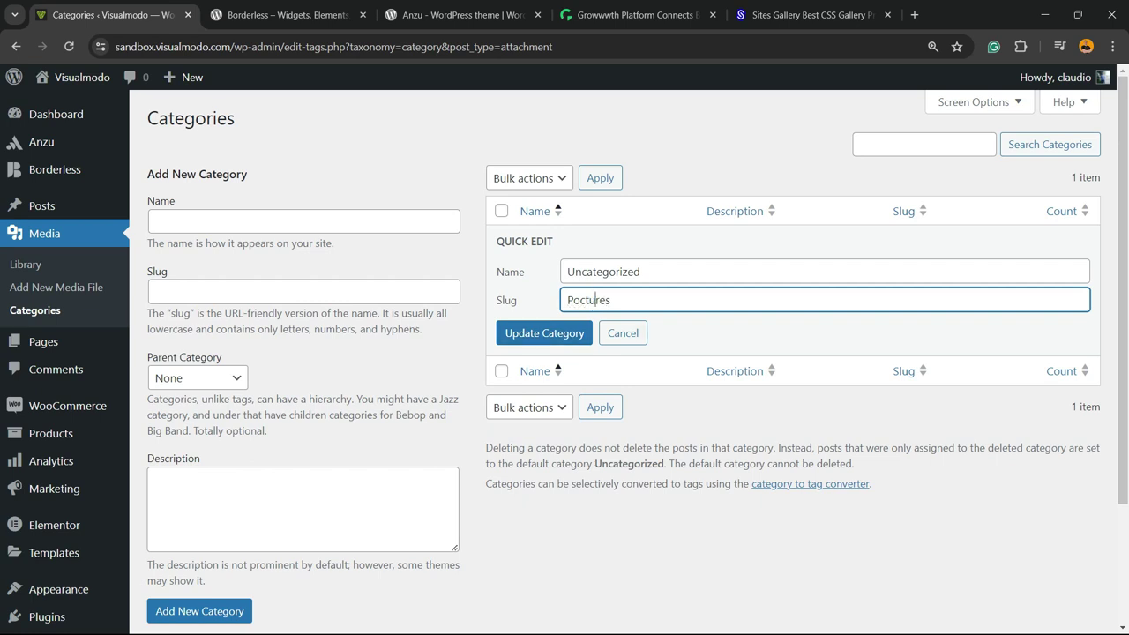
pyautogui.hotkey('ctrl', 'a')
pyautogui.click(573, 299)
pyautogui.moveTo(573, 300); pyautogui.dragTo(580, 300)
pyautogui.rightClick(575, 300)
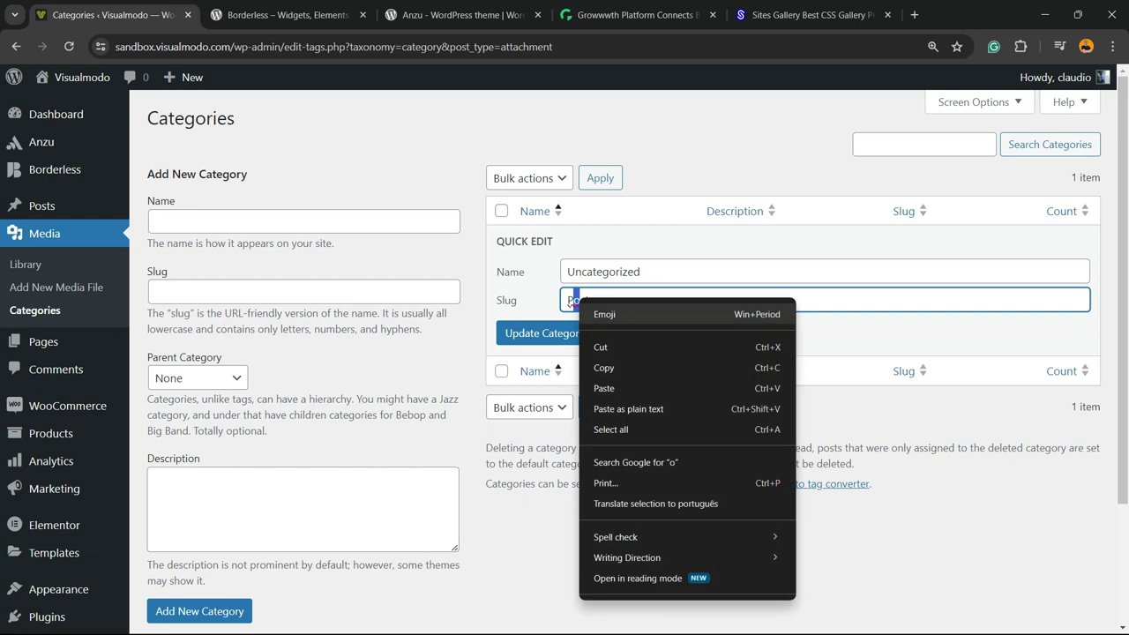
pyautogui.click(610, 294)
pyautogui.rightClick(598, 296)
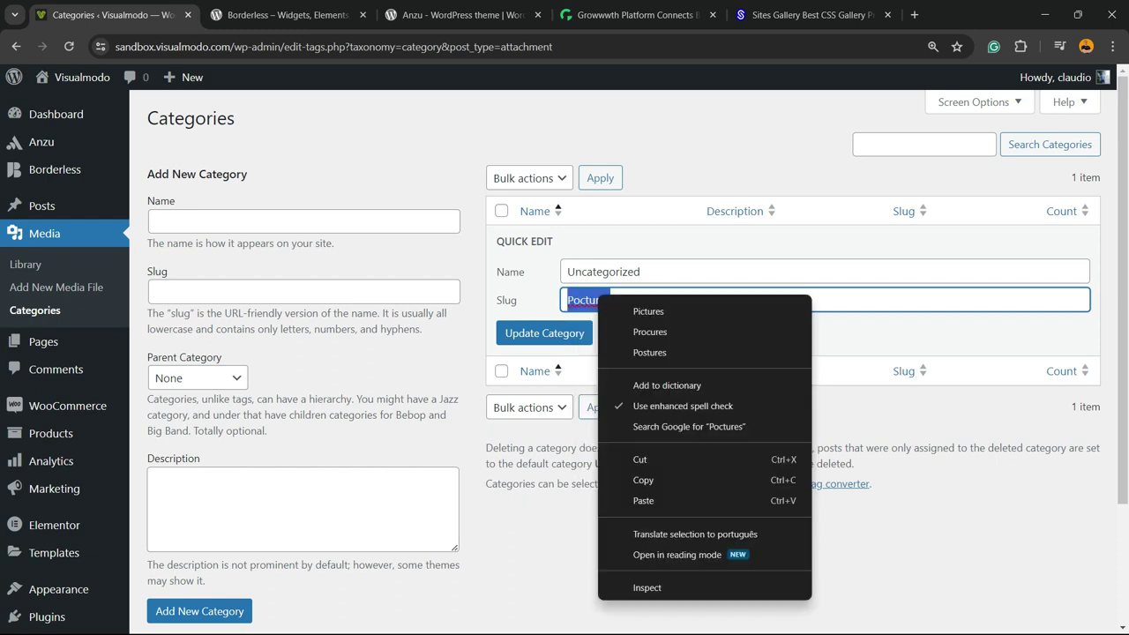
pyautogui.click(648, 311)
# - Copy the slug Pictures into the Uncategorized category's name and update the category
pyautogui.hotkey('ctrl', 'c')
pyautogui.hotkey('shift', 'Tab')
pyautogui.hotkey('ctrl', 'v')
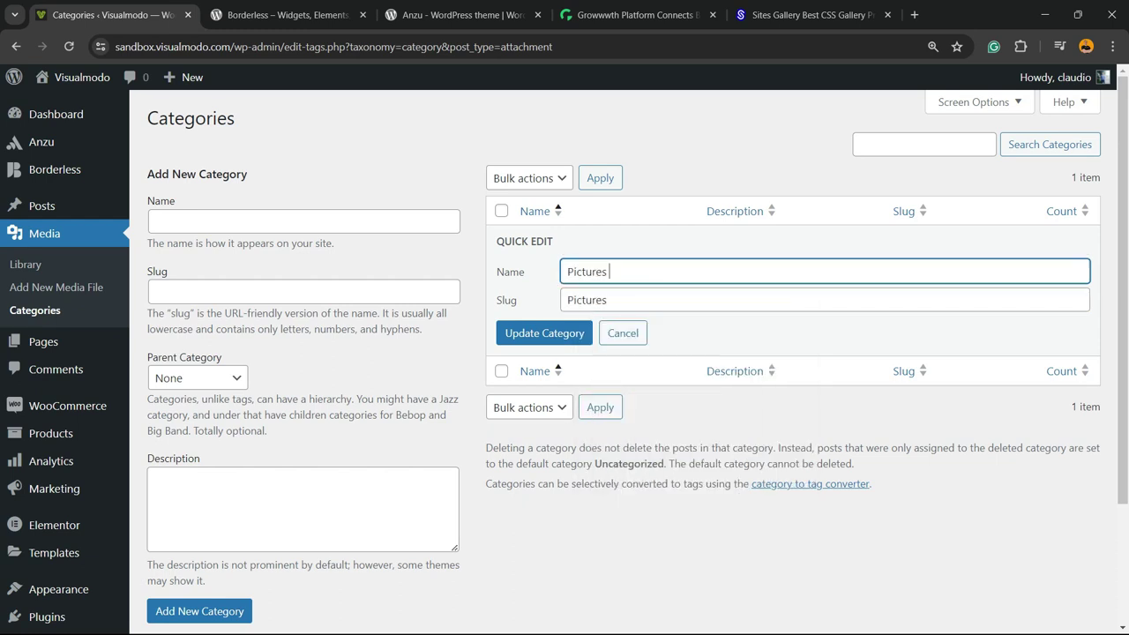
pyautogui.click(544, 334)
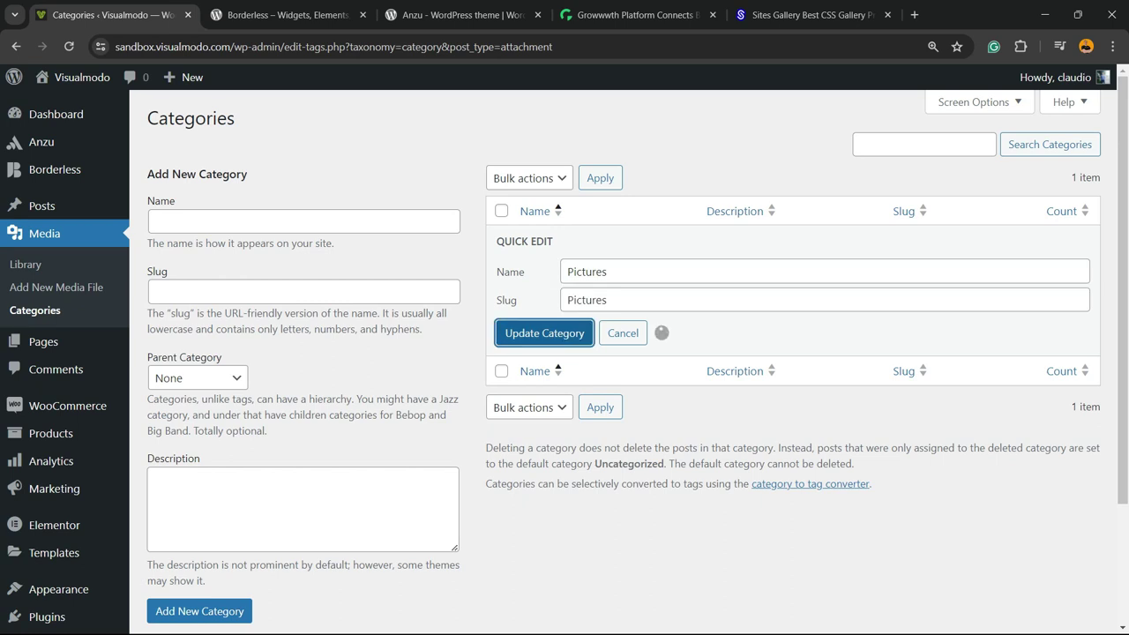
# - Open the Pictures category's full edit page and examine its parent and description fields
pyautogui.hotkey('shift', 'Tab')
pyautogui.hotkey('shift', 'Tab')
pyautogui.press('Return')
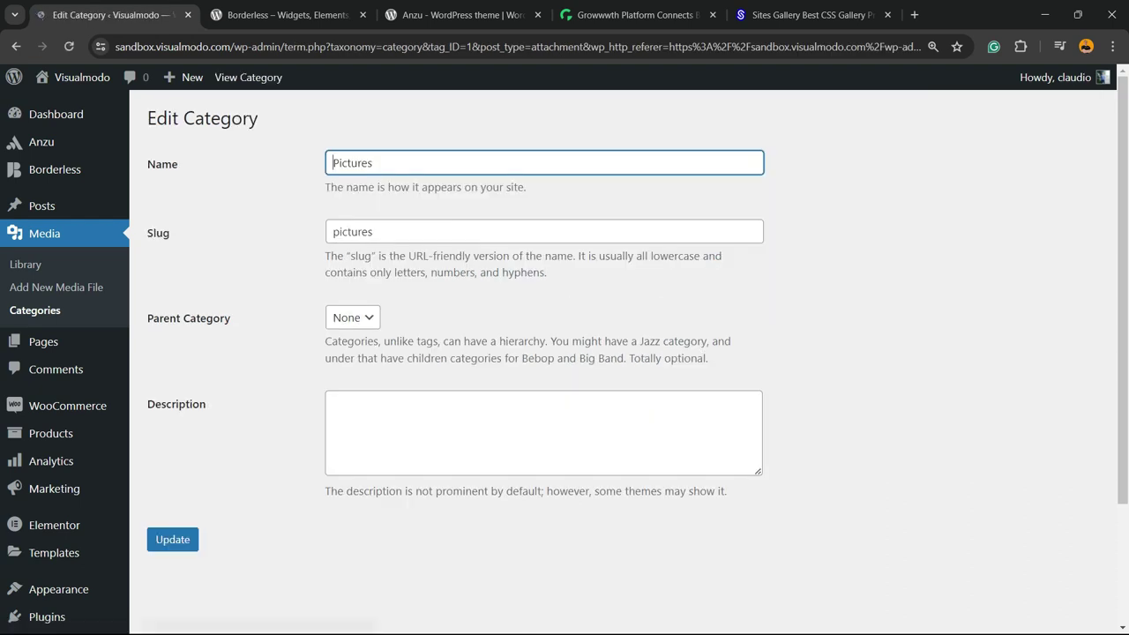
pyautogui.click(543, 433)
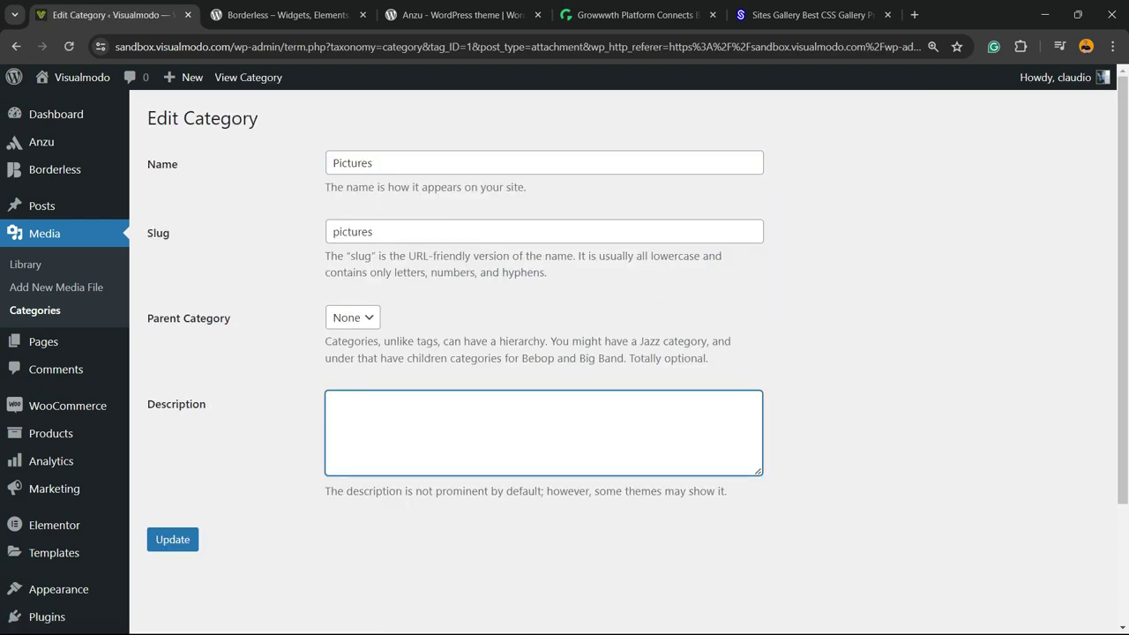
# - Return to the media categories and add a category named Nature with Pictures as its parent
pyautogui.click(35, 311)
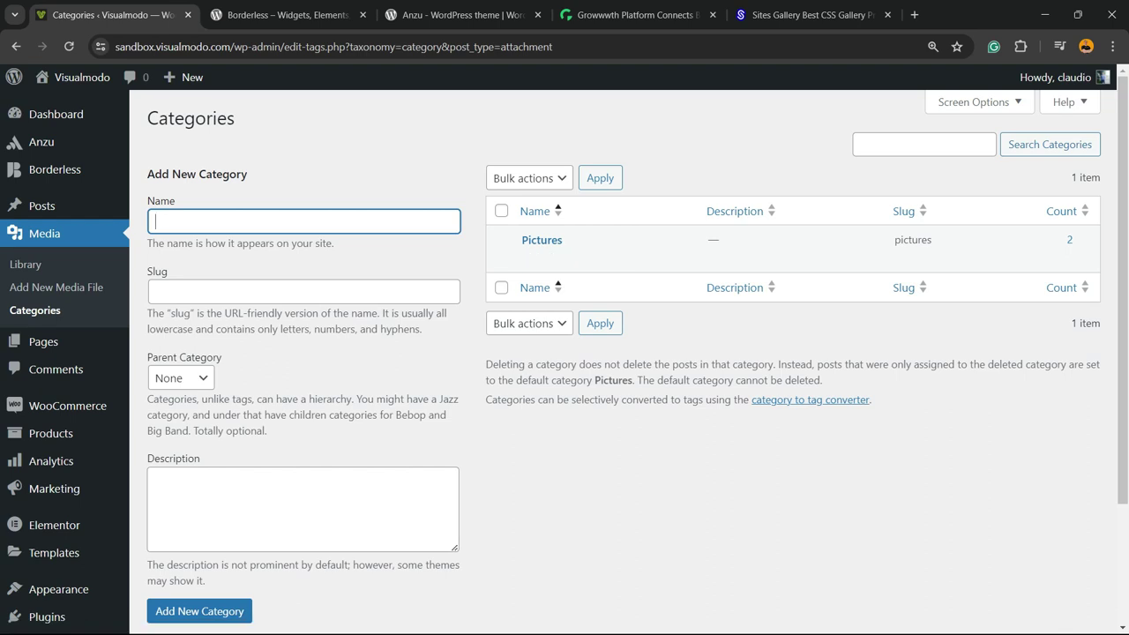
pyautogui.write('Nature')
pyautogui.click(180, 378)
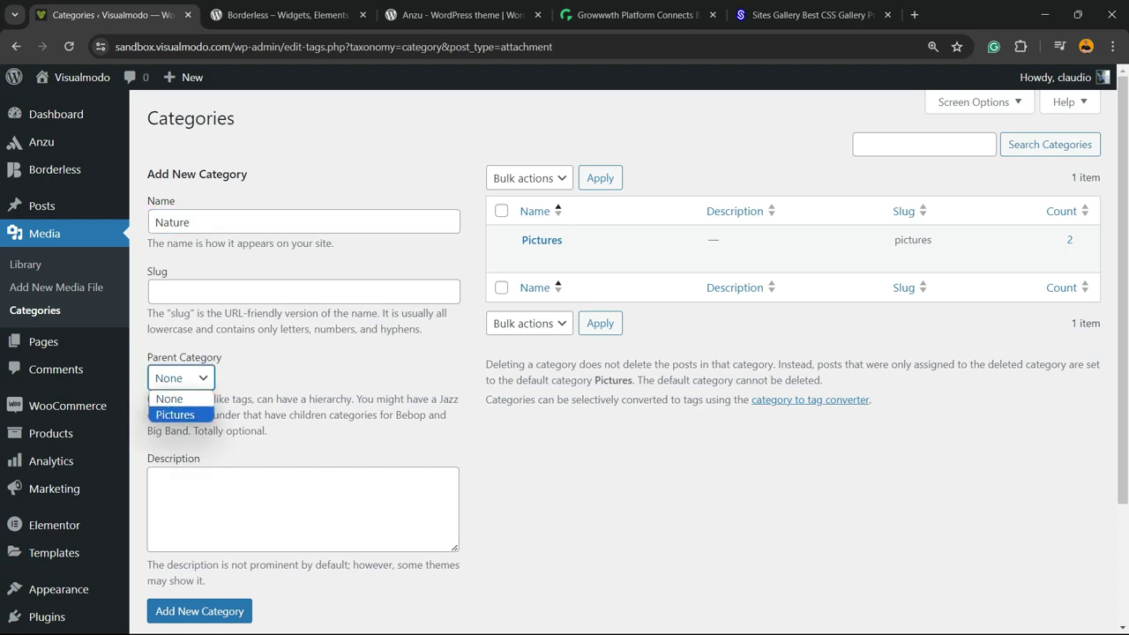
pyautogui.click(177, 413)
pyautogui.click(200, 611)
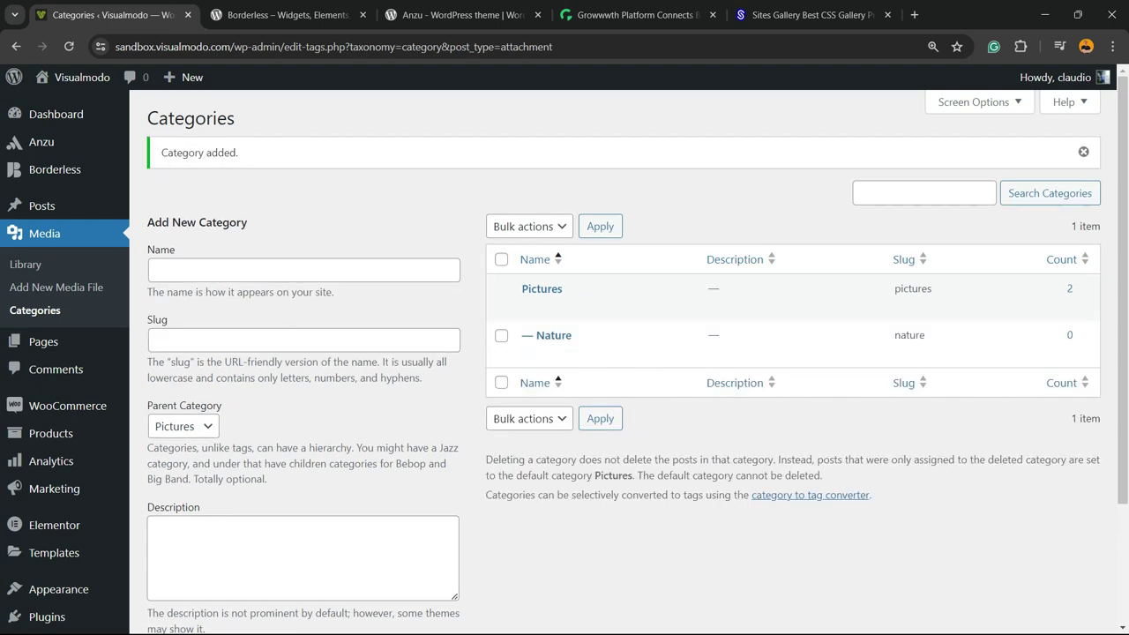
# - Add a media category named Cars with Pictures as its parent
pyautogui.write('Cart')
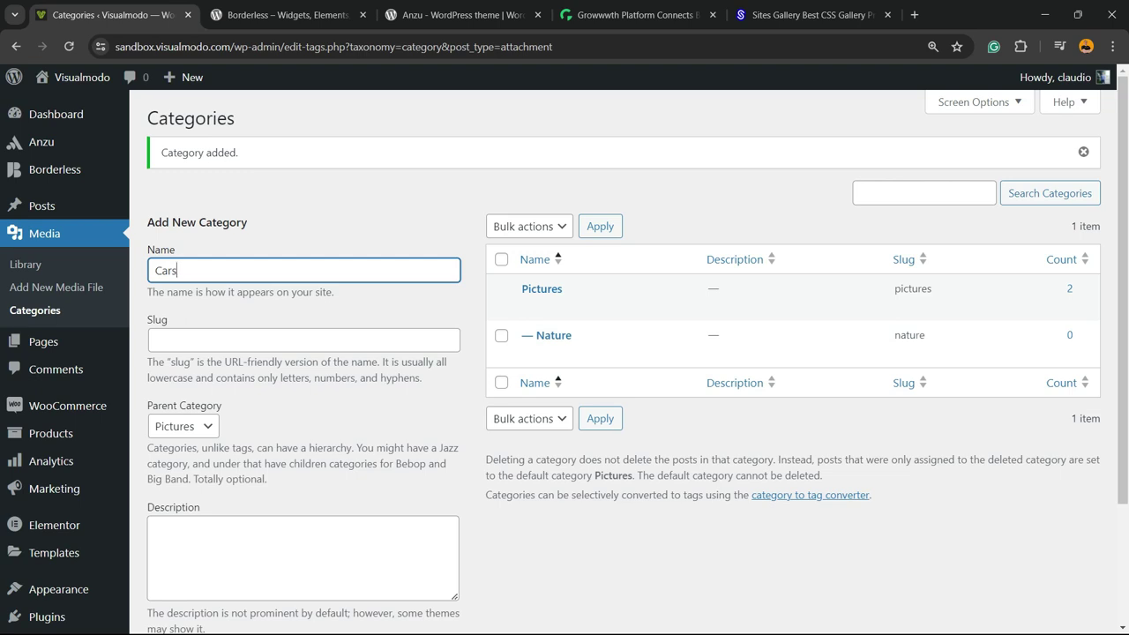
pyautogui.click(183, 427)
pyautogui.click(177, 462)
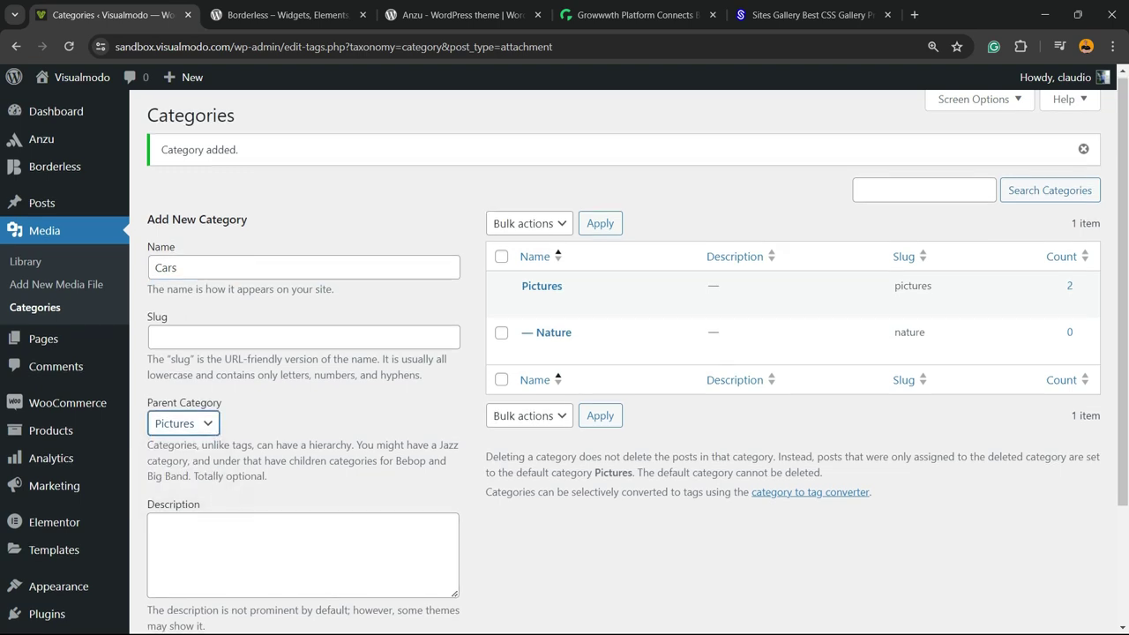
pyautogui.scroll(-2, 189, 476)
pyautogui.click(199, 512)
pyautogui.press('Return')
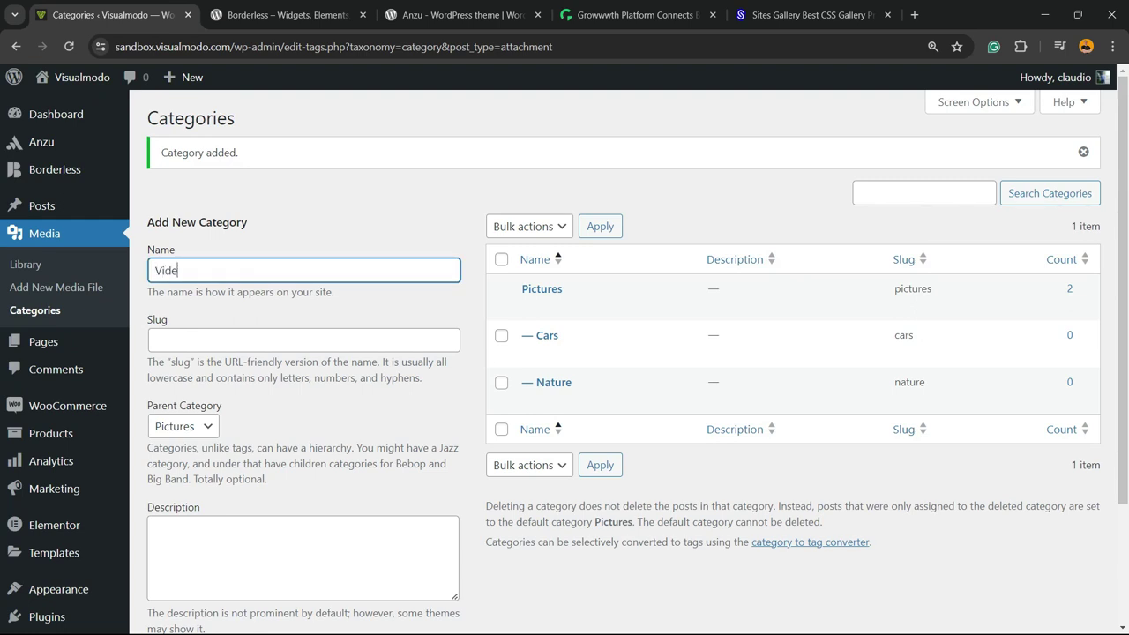
# - Add a media category named Videos with Pictures as its parent
pyautogui.write('Videos')
pyautogui.scroll(-2, 564, 353)
pyautogui.press('Return')
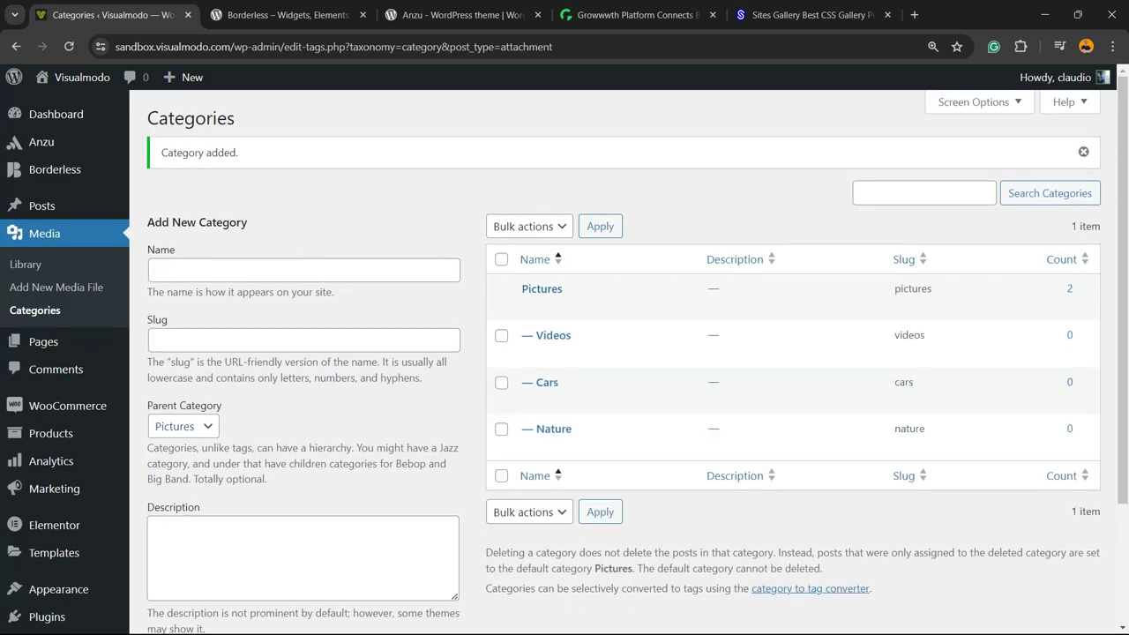
# - Set the Videos category's parent to None, update the category and return to the category list
pyautogui.click(569, 352)
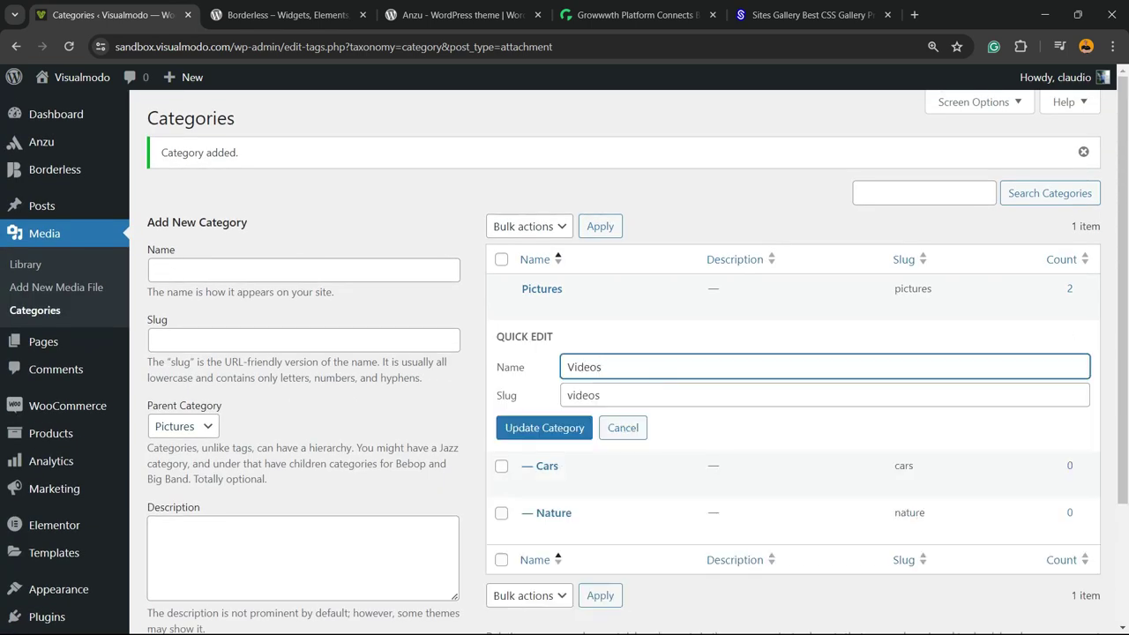
pyautogui.click(623, 427)
pyautogui.click(552, 335)
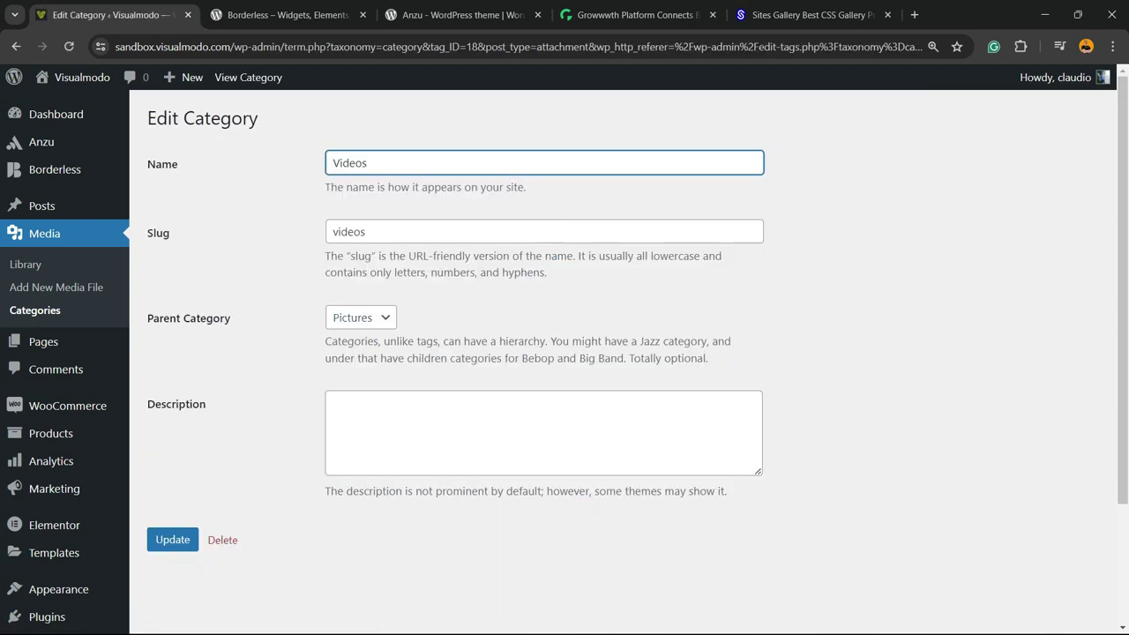
pyautogui.click(360, 318)
pyautogui.click(348, 333)
pyautogui.click(173, 540)
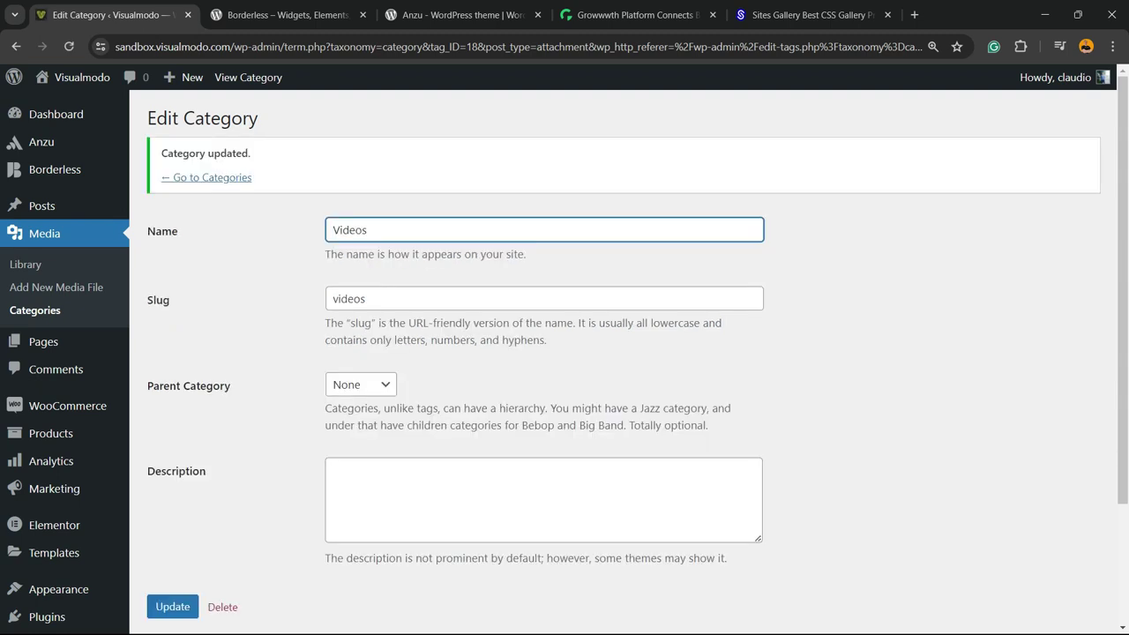
pyautogui.click(206, 178)
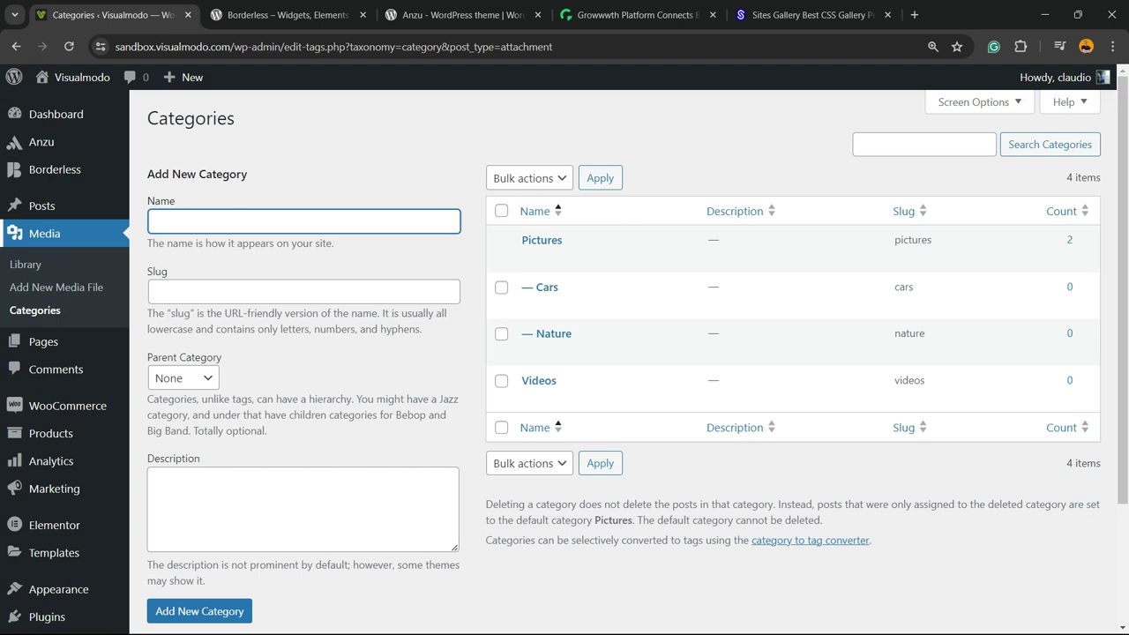
# - In the media library, open the YouTube videos playlist image and assign it to the Pictures and Cars categories
pyautogui.click(25, 264)
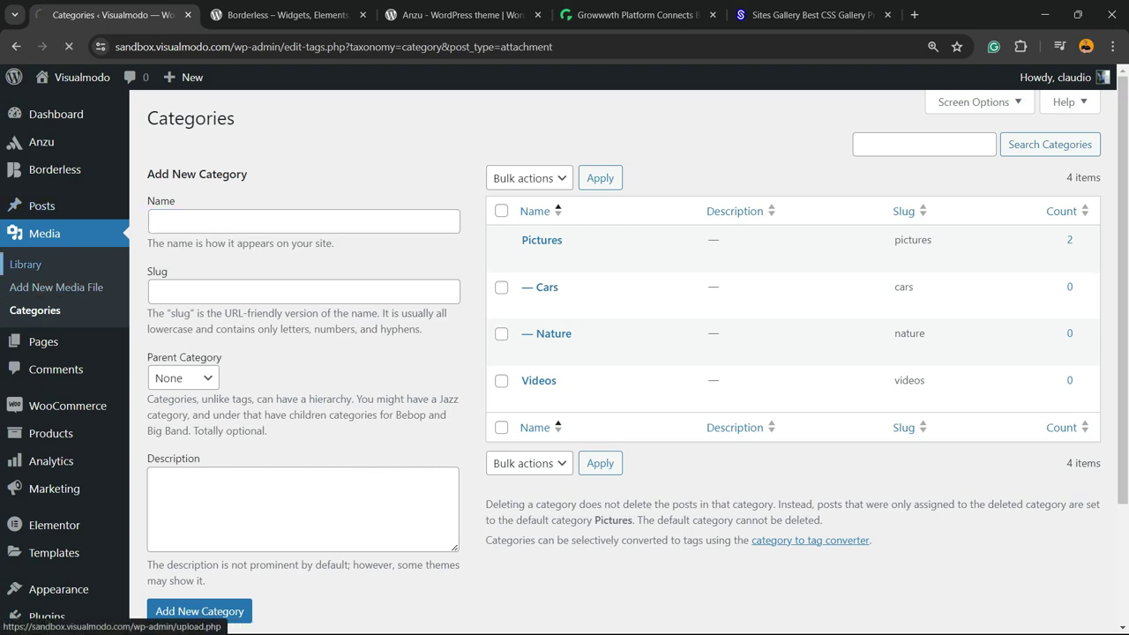
pyautogui.click(208, 262)
pyautogui.scroll(-2, 909, 370)
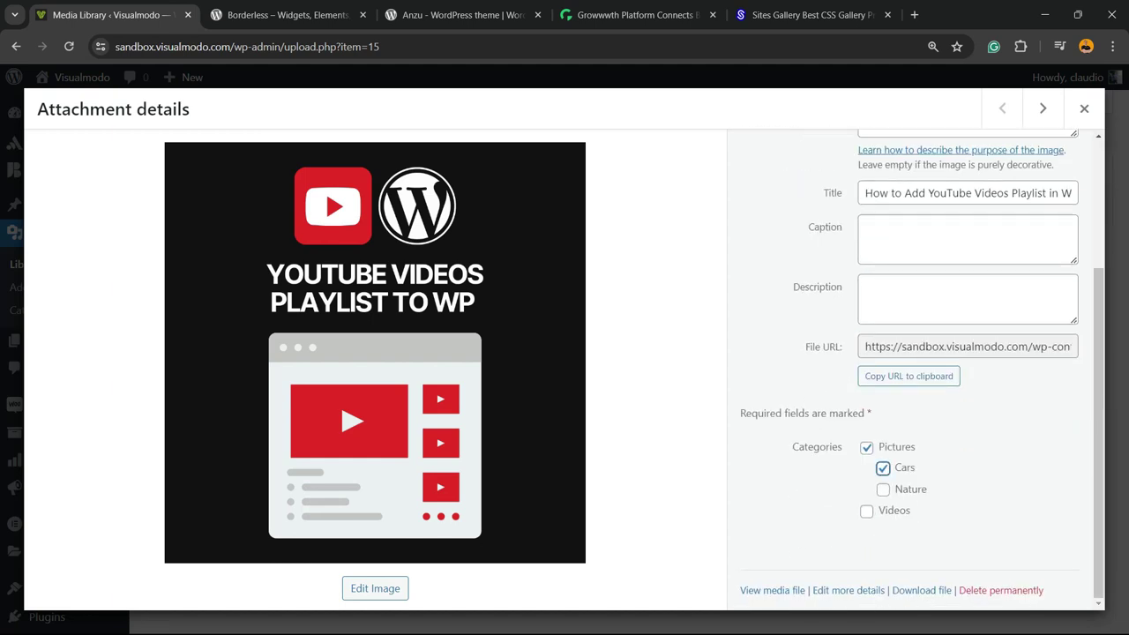
pyautogui.doubleClick(896, 447)
pyautogui.click(1083, 107)
# - Assign the woocommerce-placeholder image to the Nature category and close its attachment details
pyautogui.click(327, 263)
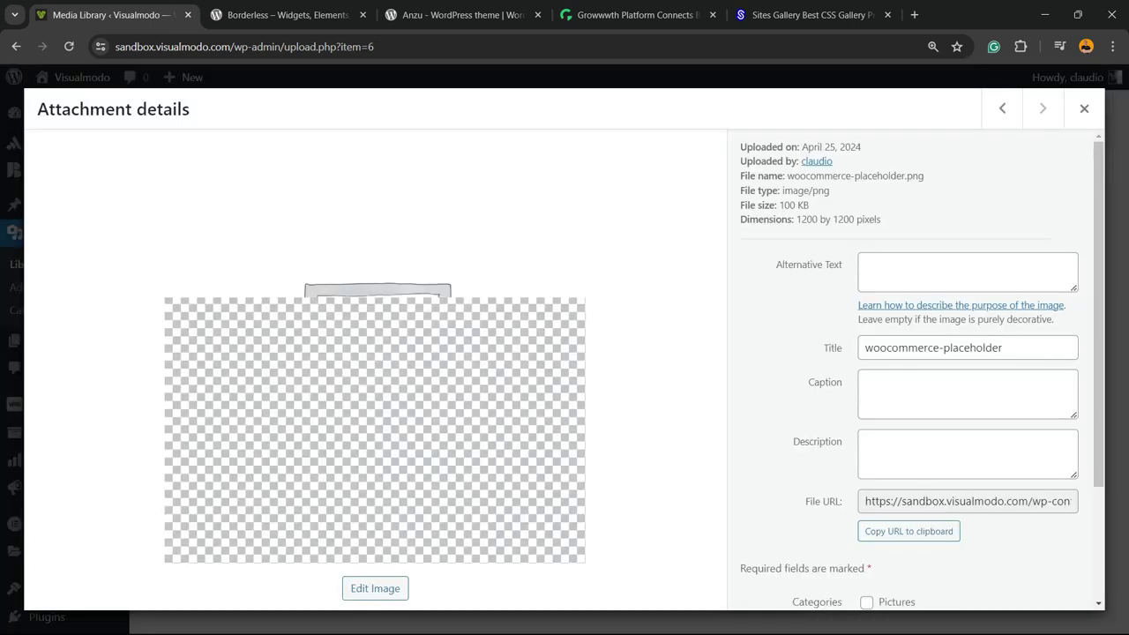
pyautogui.scroll(-2, 909, 370)
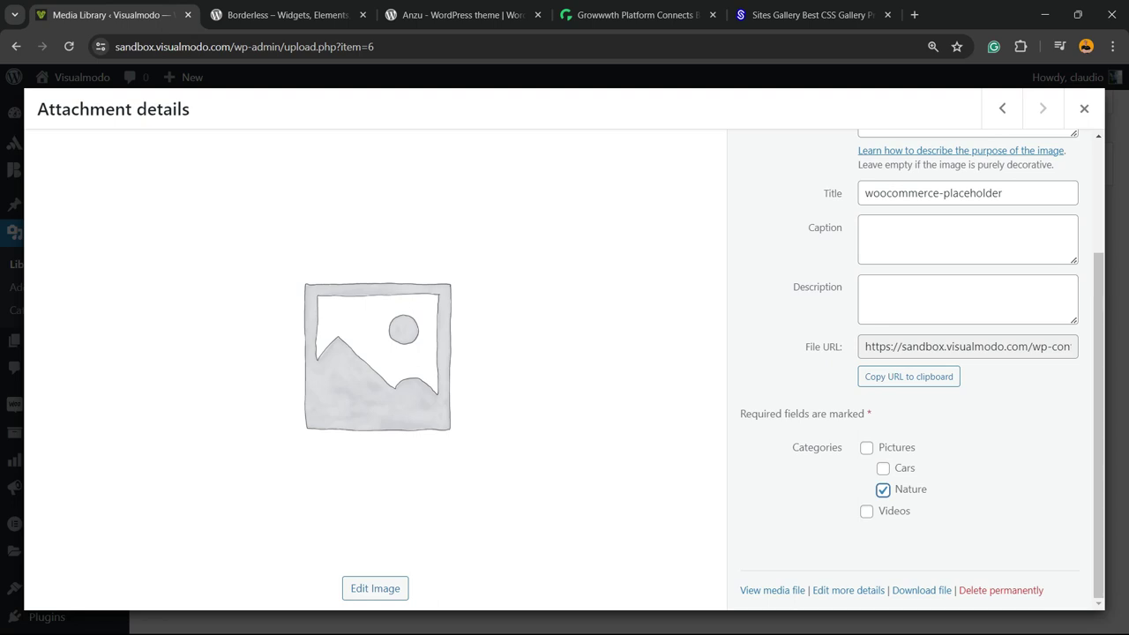
pyautogui.click(1083, 108)
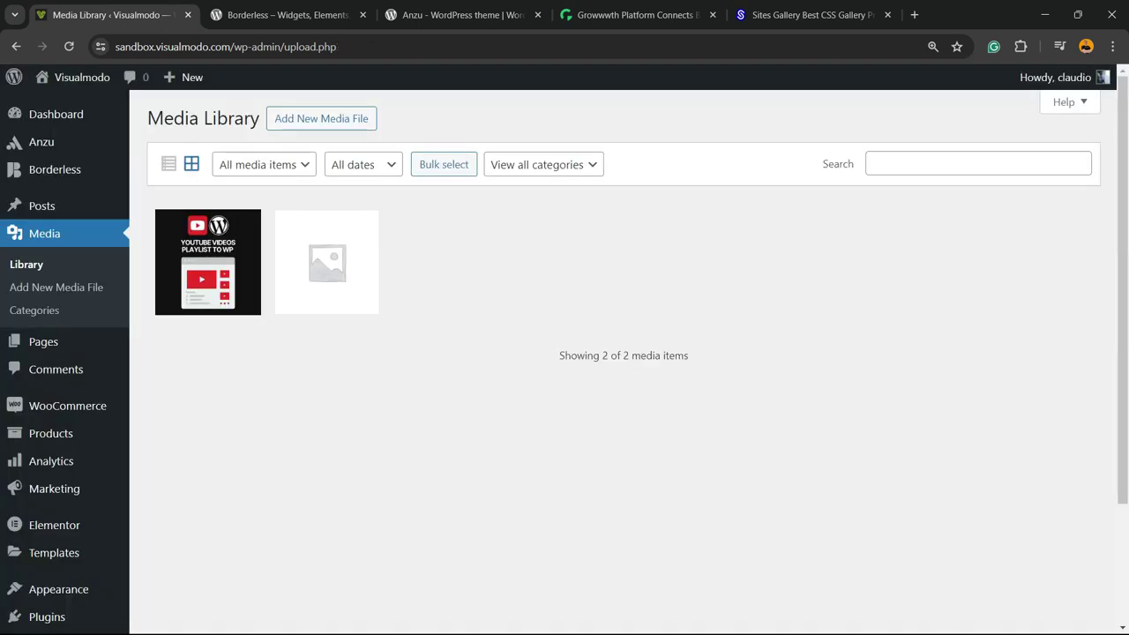
# - Upload the "Add Categories to Media Library" image from the computer to the media library
pyautogui.click(321, 118)
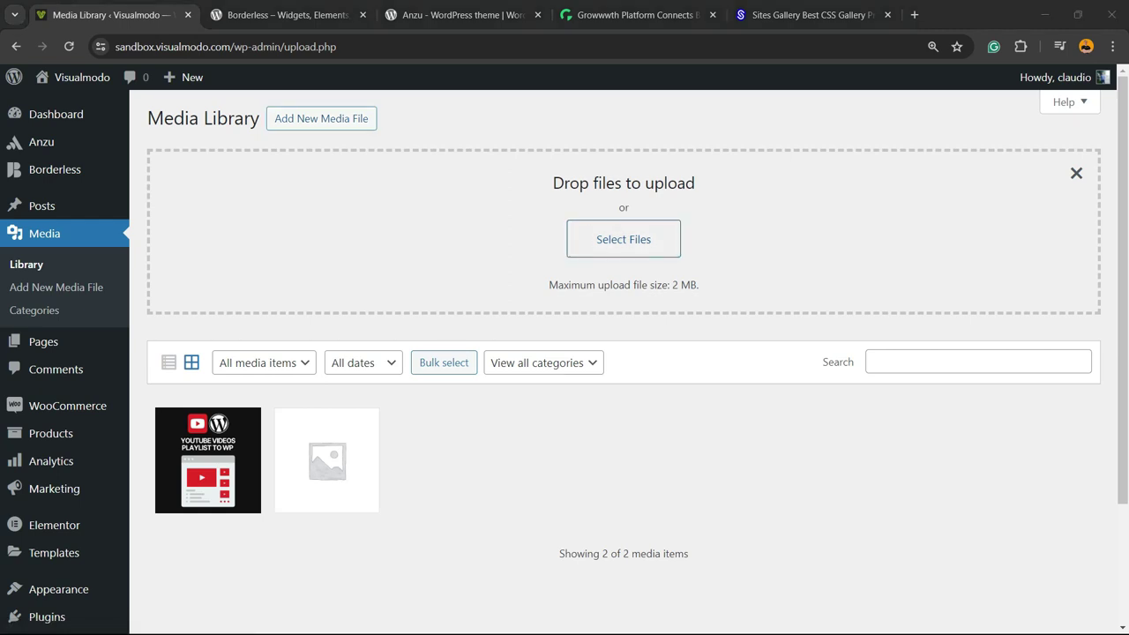
pyautogui.click(623, 239)
pyautogui.click(170, 163)
pyautogui.click(479, 373)
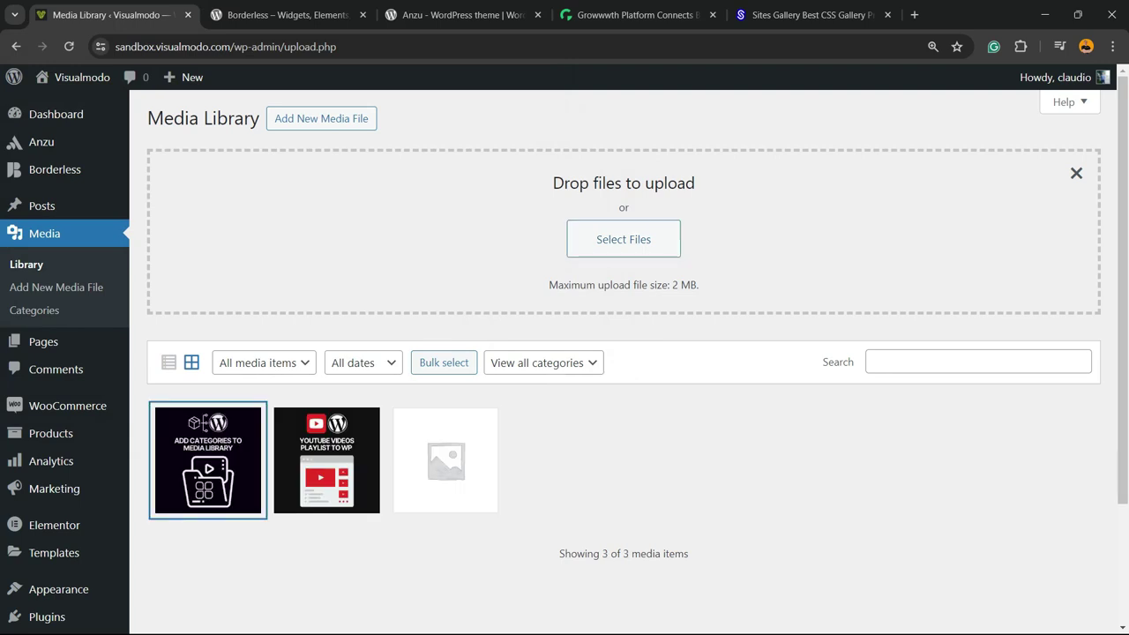
# - Assign the uploaded "Add Categories to Media Library" image to the Pictures and Cars categories and close its details
pyautogui.click(208, 460)
pyautogui.scroll(-3, 908, 379)
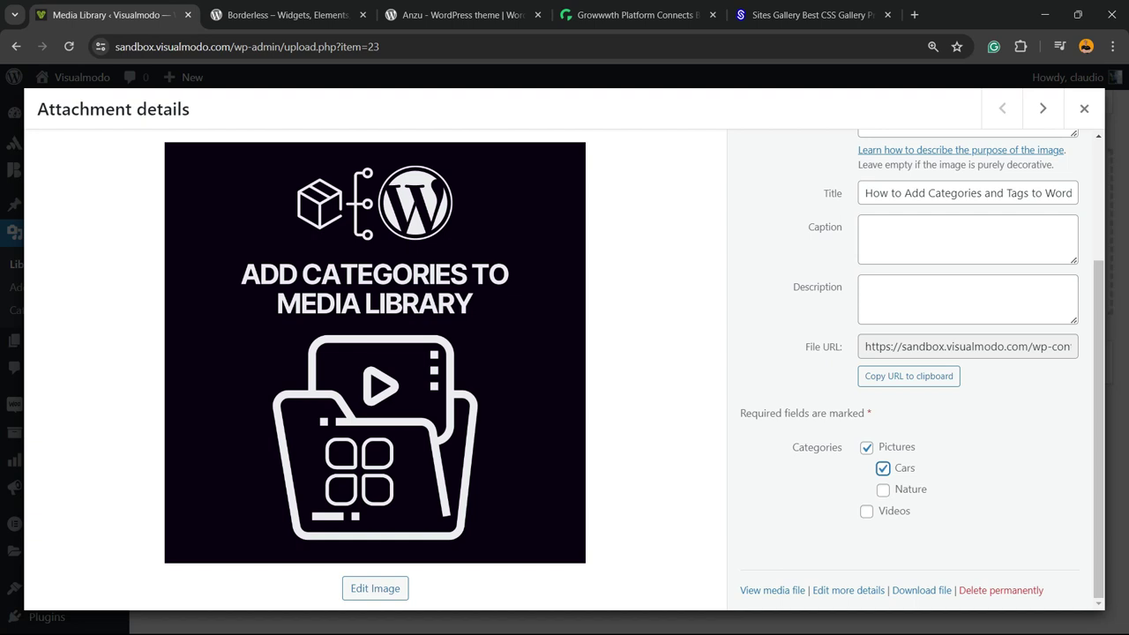
pyautogui.click(967, 300)
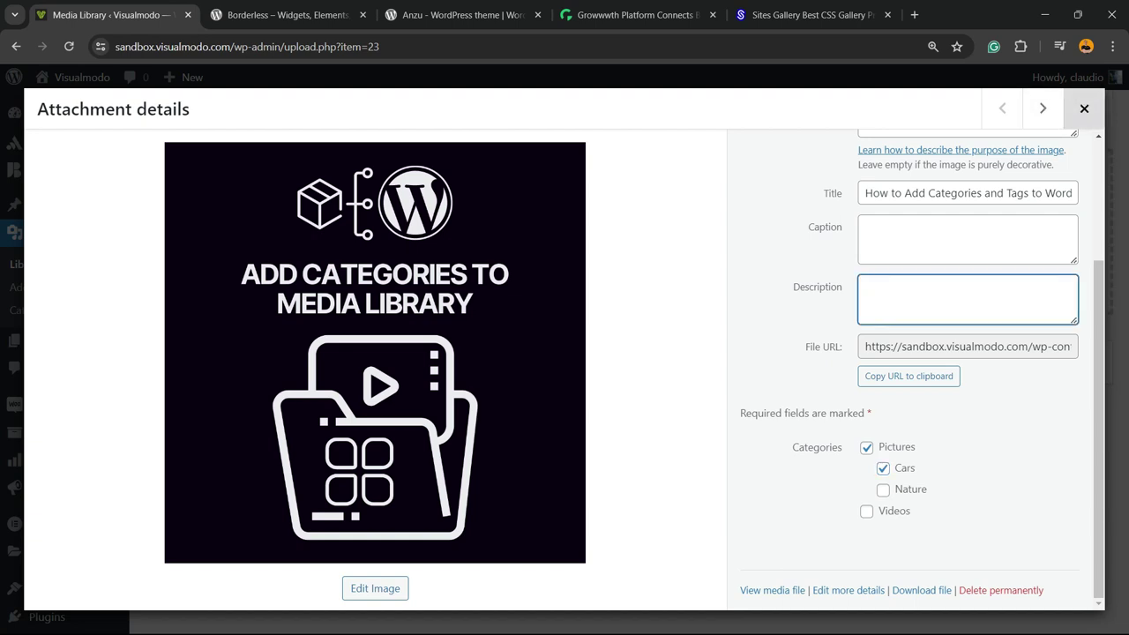
pyautogui.press('Escape')
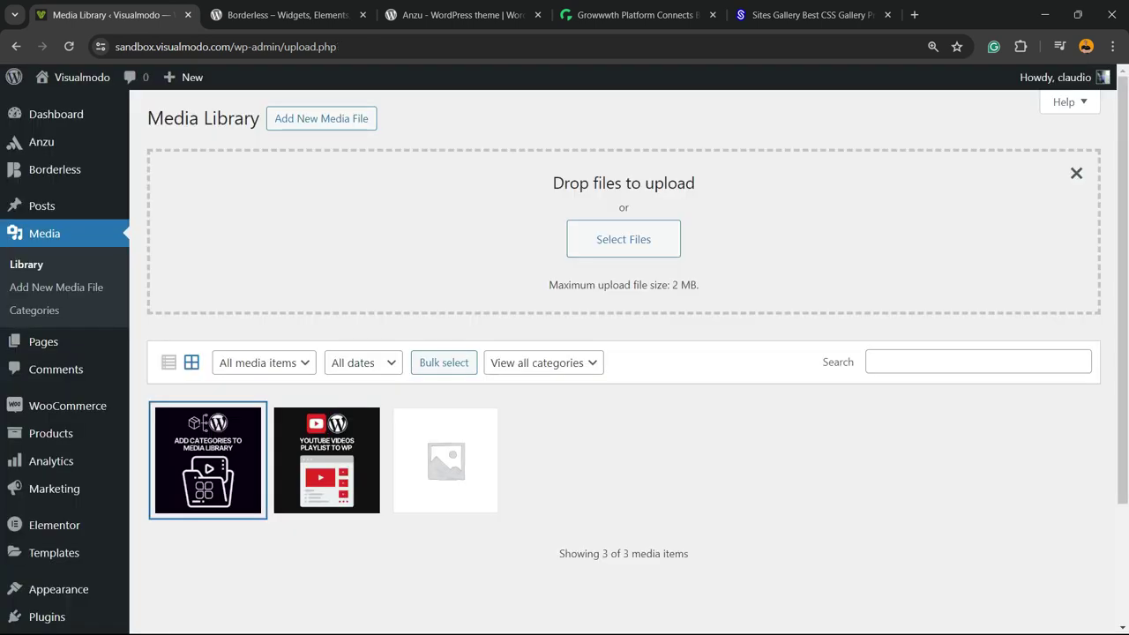
# - Examine the category filter options above the media items without applying a filter
pyautogui.click(543, 363)
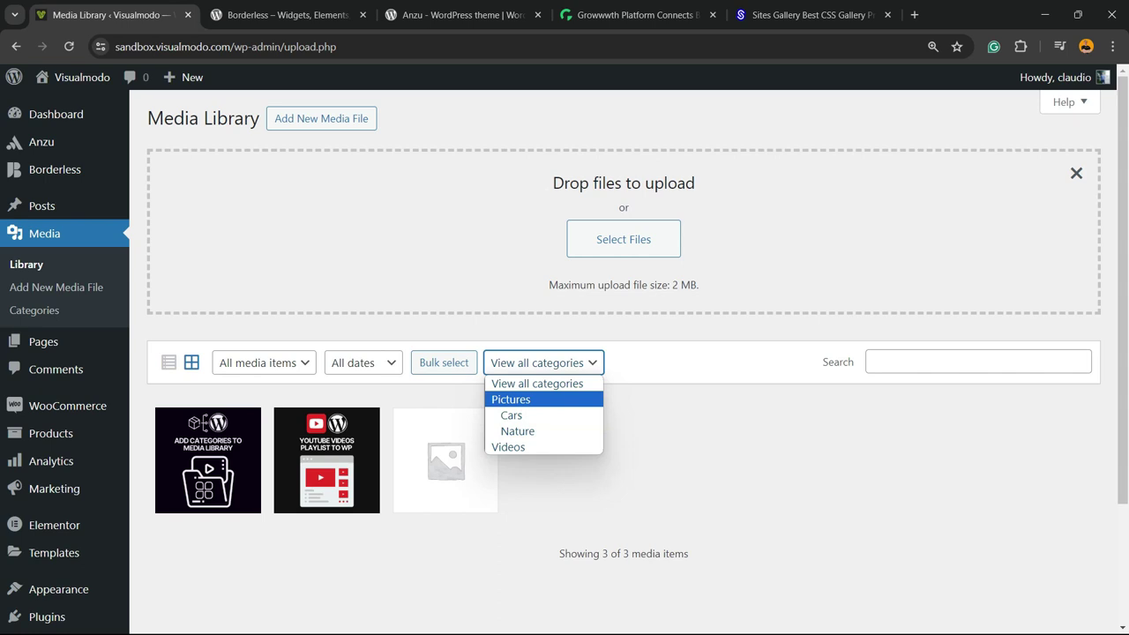
pyautogui.click(697, 467)
pyautogui.scroll(-1, 697, 467)
pyautogui.scroll(1, 696, 467)
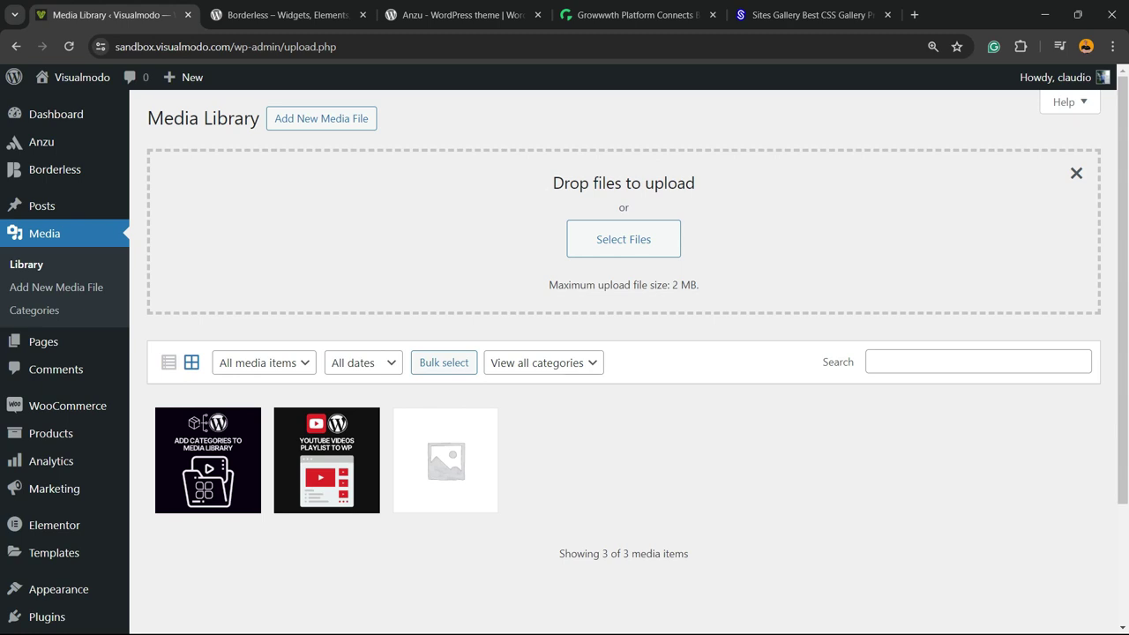
# - Switch to the Borderless plugin page on WordPress.org and examine its banner, title and description
pyautogui.click(282, 15)
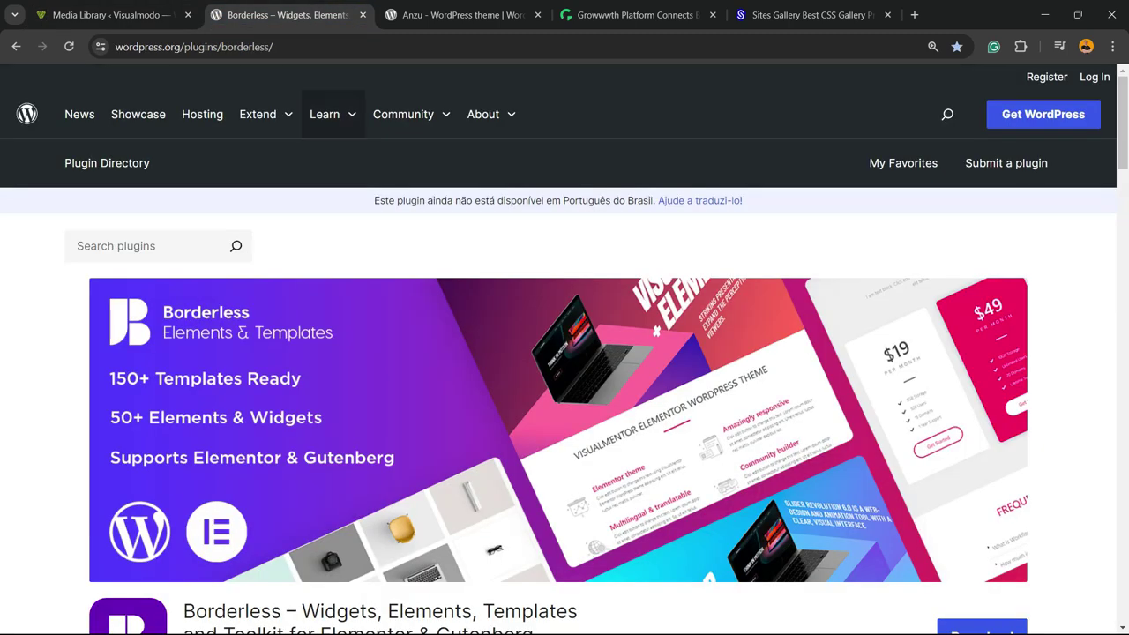
pyautogui.scroll(-3, 564, 387)
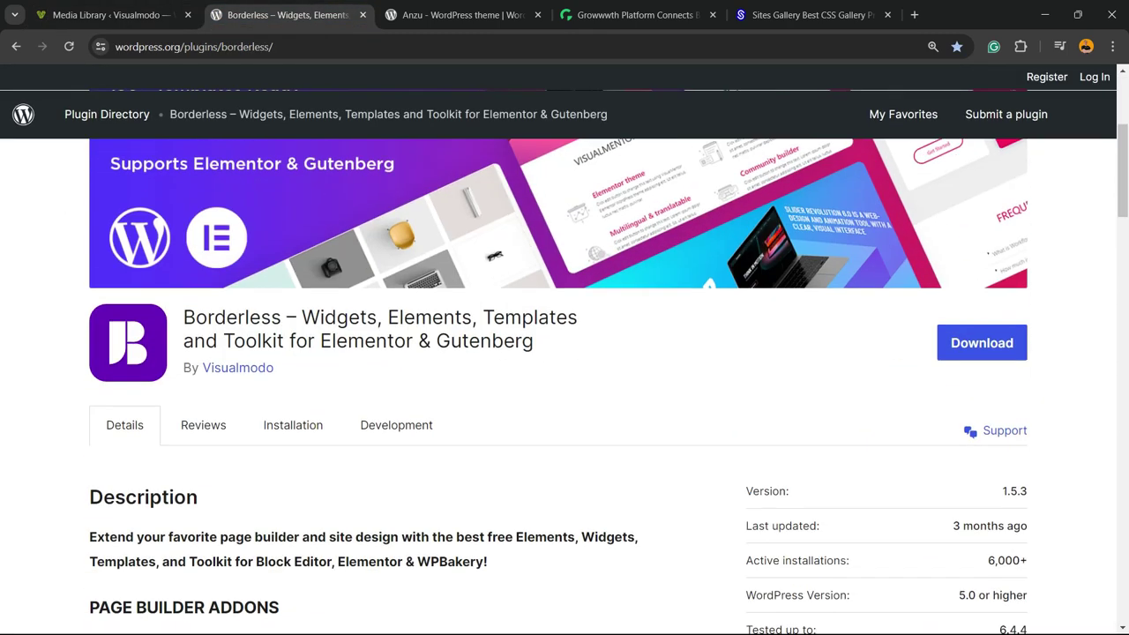
pyautogui.tripleClick(293, 318)
pyautogui.click(293, 318)
pyautogui.scroll(3, 292, 318)
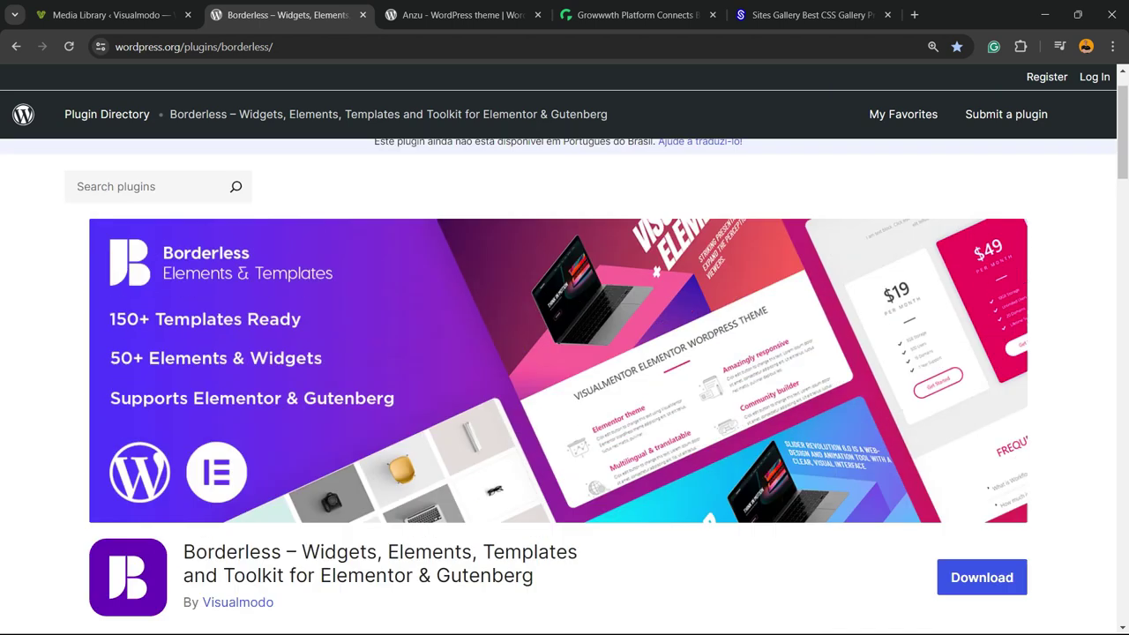
pyautogui.scroll(-2, 564, 386)
# - Switch to the Anzu theme page on WordPress.org and look over its details
pyautogui.click(463, 15)
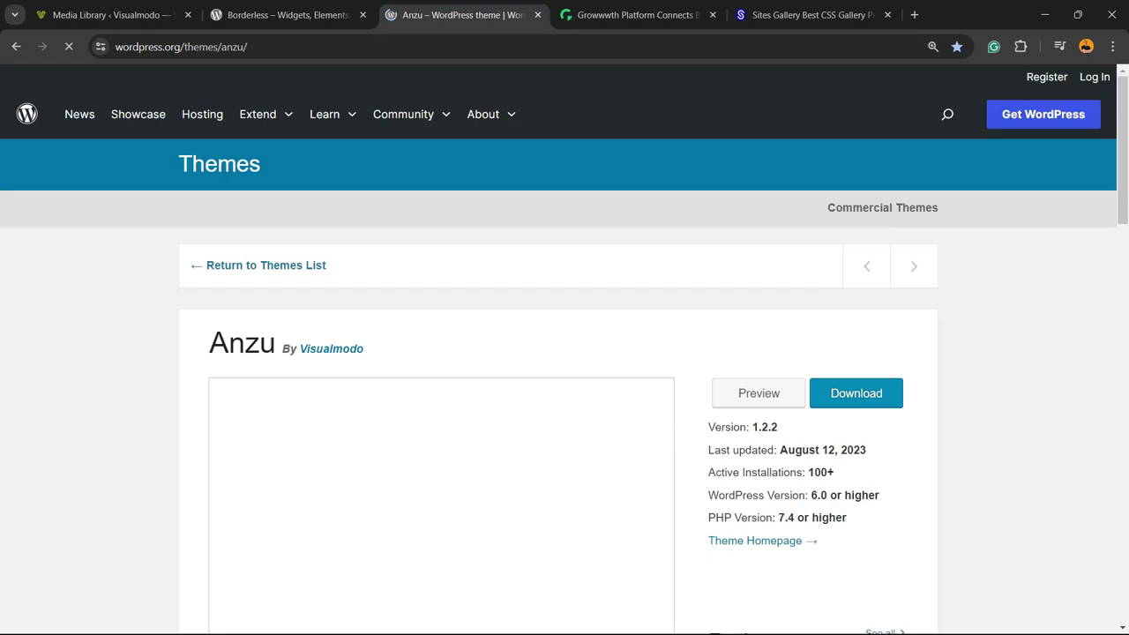
pyautogui.scroll(-3, 439, 529)
pyautogui.scroll(3, 438, 529)
# - Switch to the Growwwth website and browse its home page down to the latest websites
pyautogui.hotkey('ctrl', 'Tab')
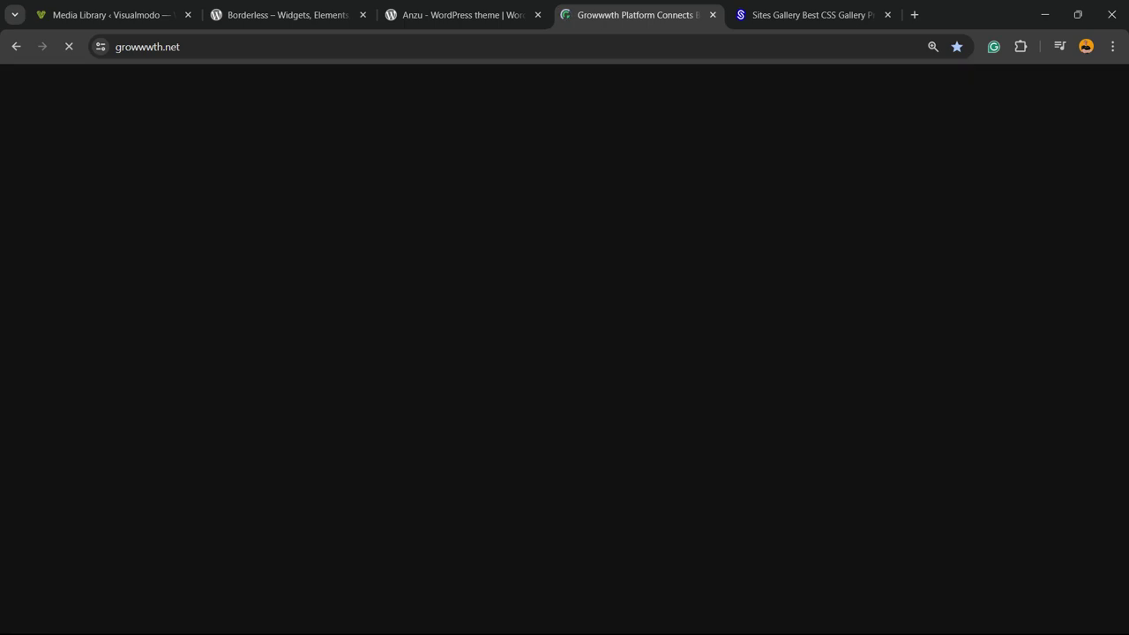
pyautogui.scroll(-2, 564, 349)
pyautogui.scroll(-8, 564, 353)
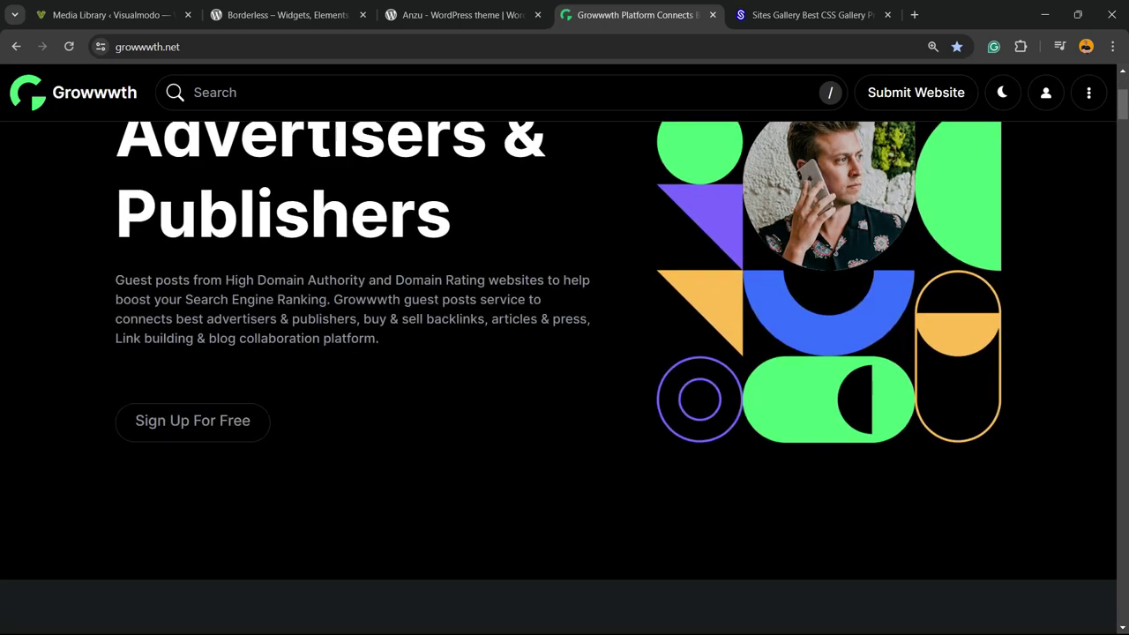
pyautogui.scroll(-10, 564, 379)
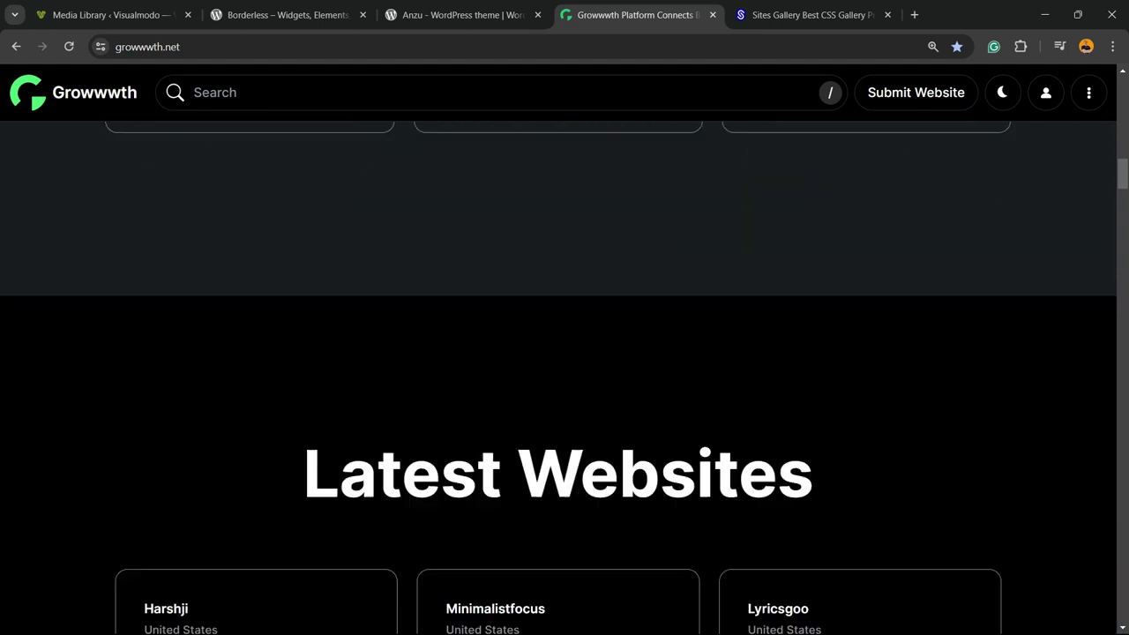
# - Switch to the Sites Gallery website and browse its showcased website designs
pyautogui.click(812, 15)
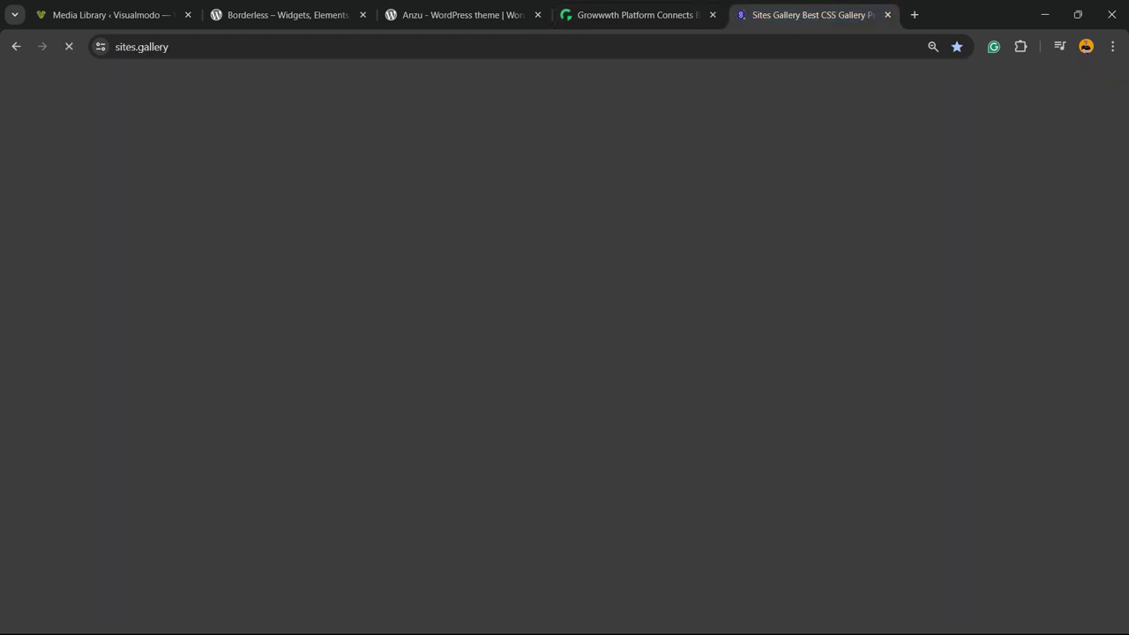
pyautogui.scroll(-6, 564, 353)
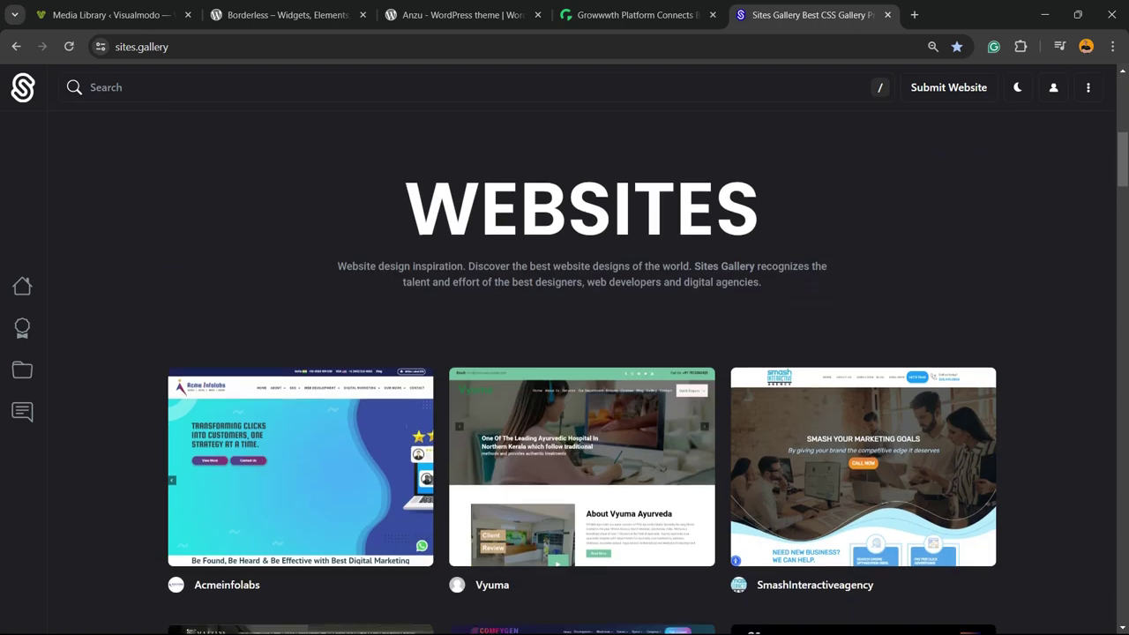
pyautogui.scroll(-15, 565, 353)
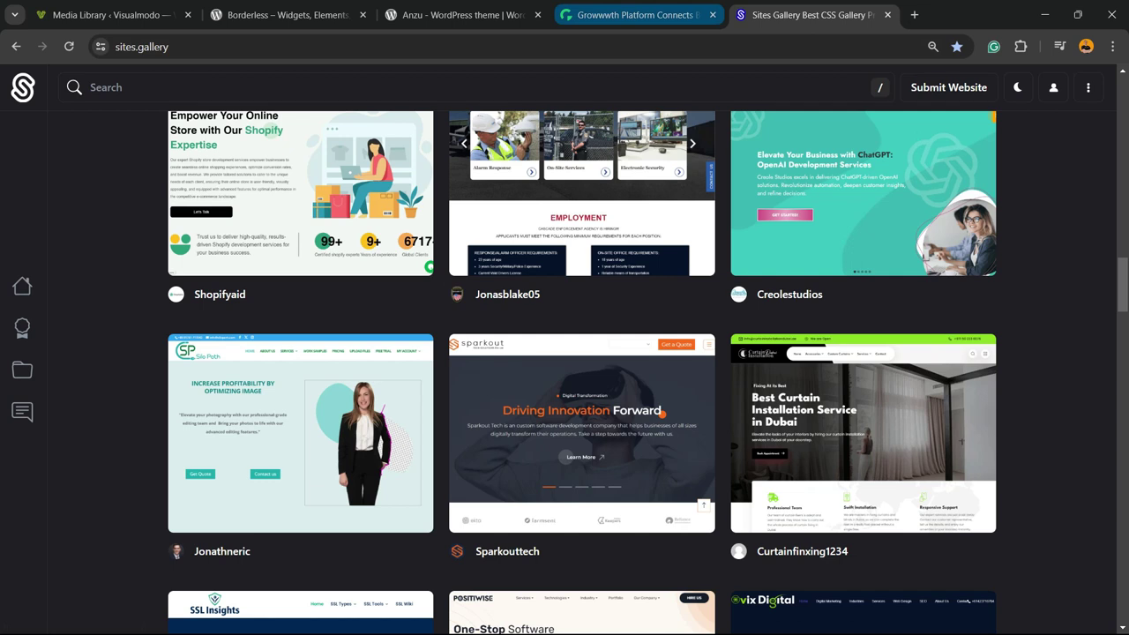
pyautogui.scroll(-6, 564, 370)
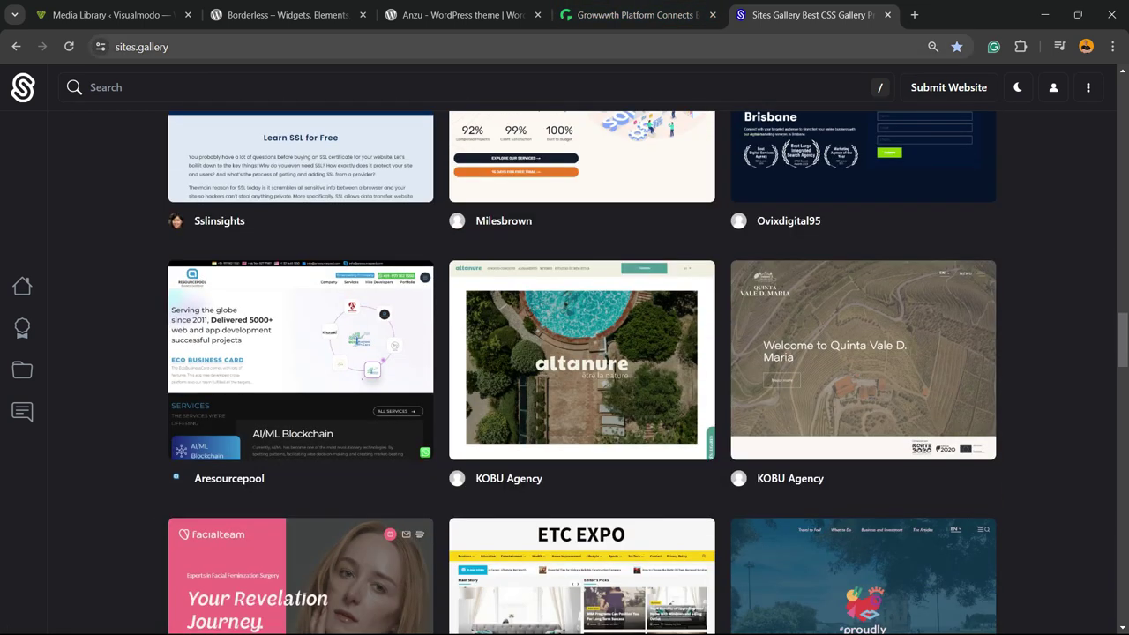
# - Replace the Sites Gallery page with the Visualmodo home page at visualmodo.com
pyautogui.hotkey('ctrl', 'l')
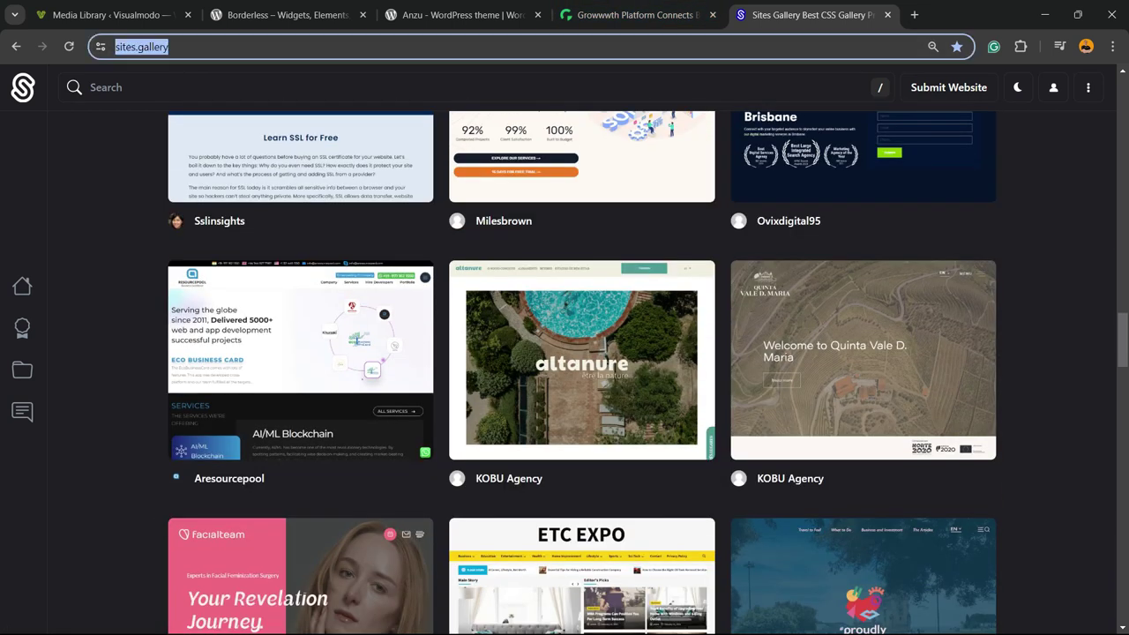
pyautogui.write('conveniodesaude.online/jarvis')
pyautogui.hotkey('ctrl', 'a')
pyautogui.write('v')
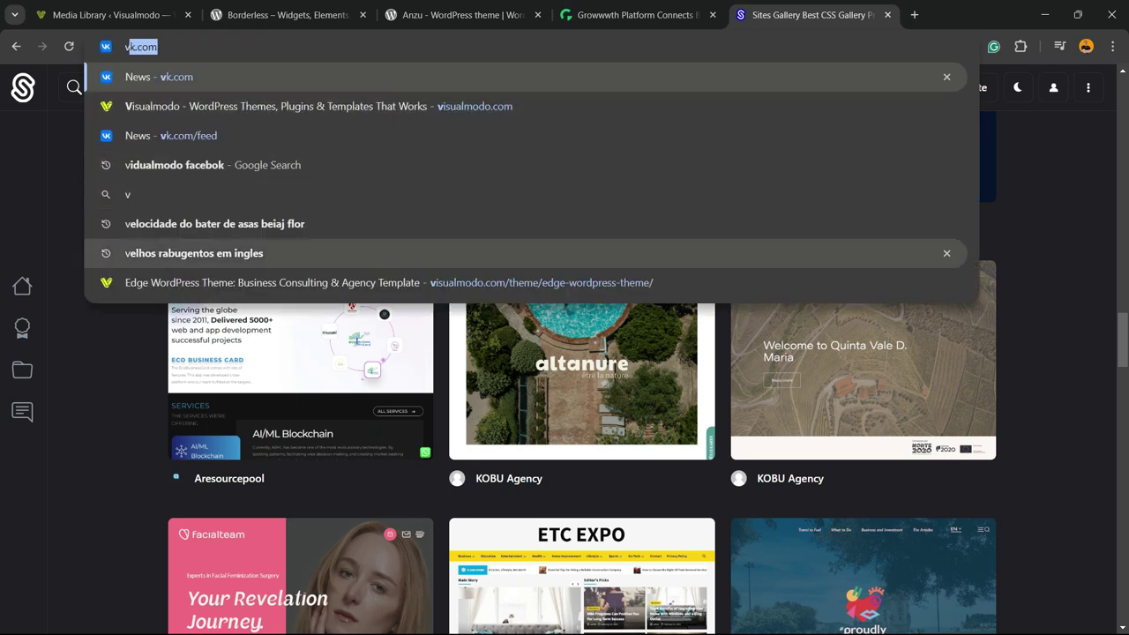
pyautogui.click(317, 107)
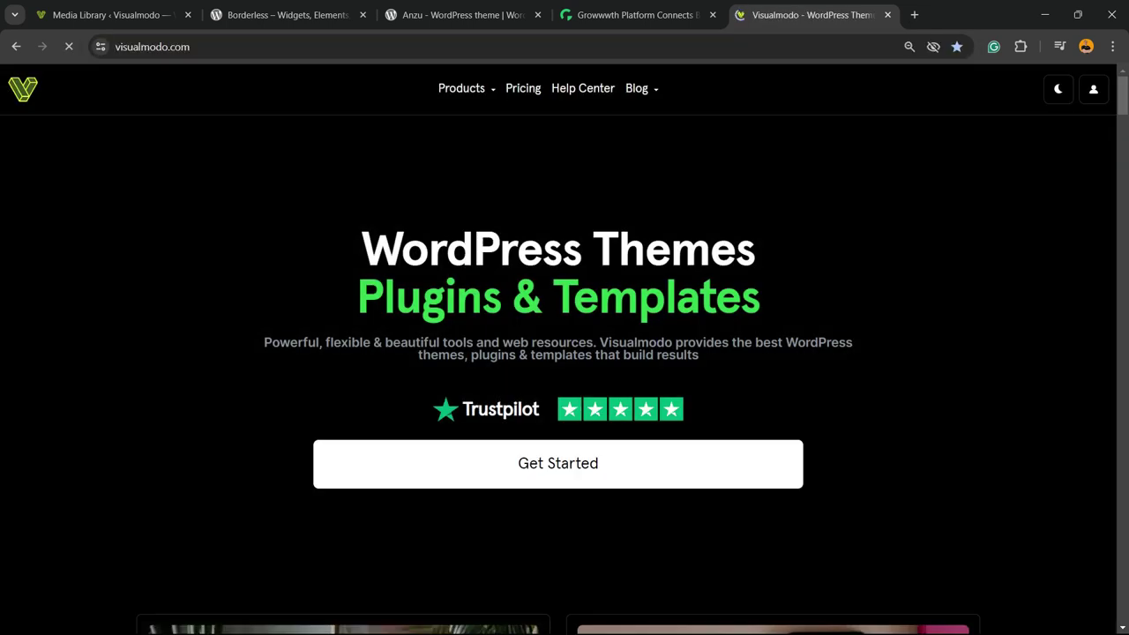
# - Open the Borderless Plugin page from Visualmodo's products and examine its plan features and template section
pyautogui.moveTo(462, 89)
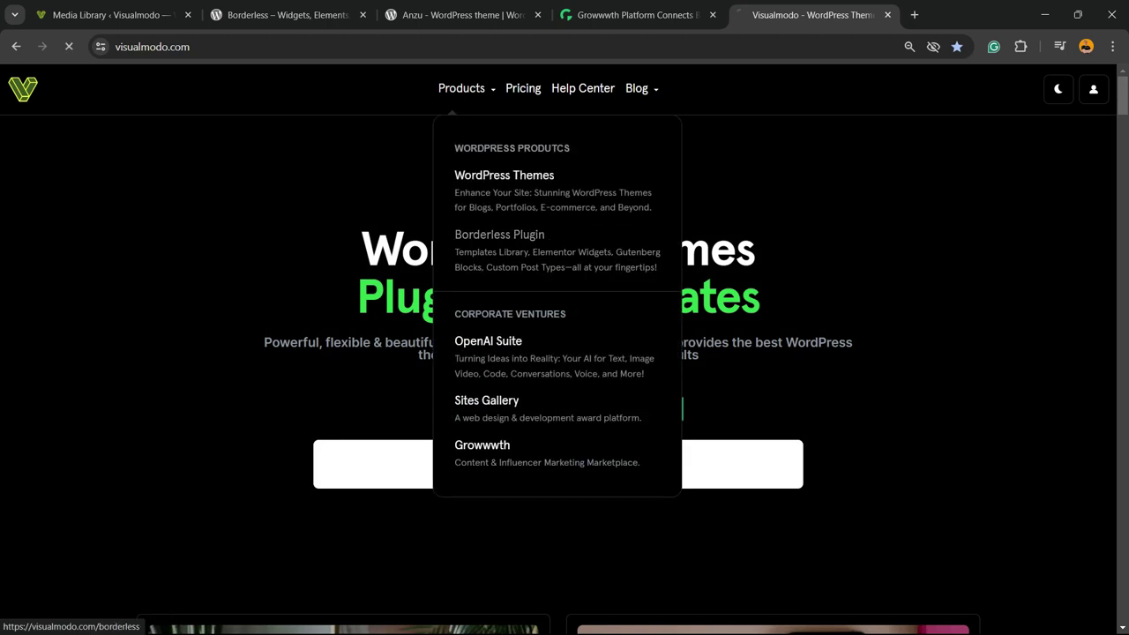
pyautogui.click(499, 234)
pyautogui.scroll(-14, 558, 375)
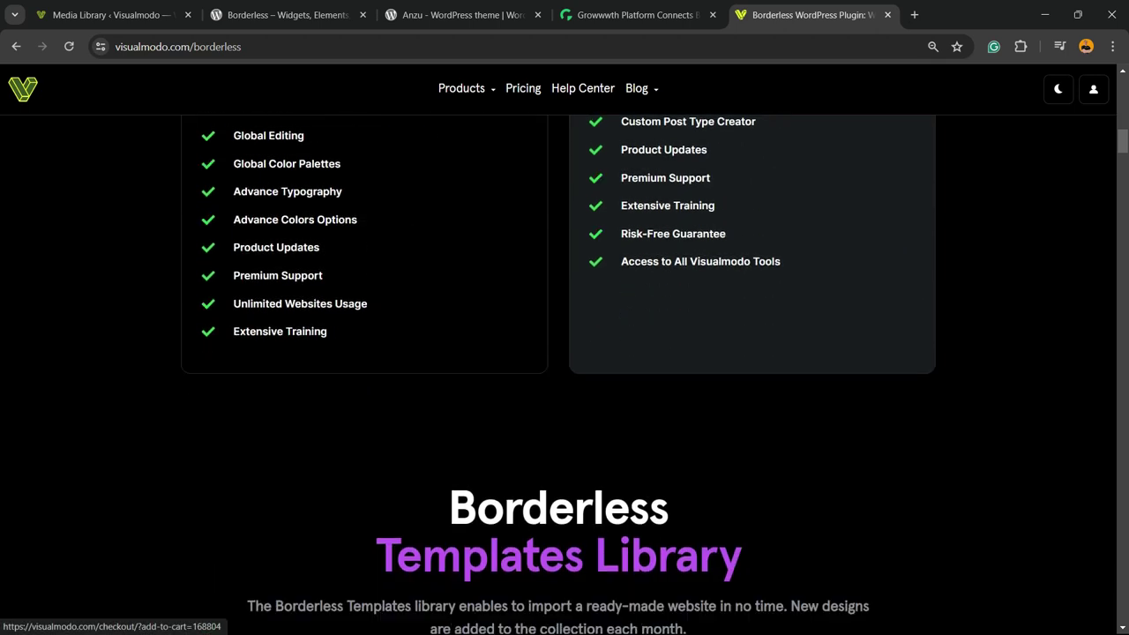
pyautogui.scroll(-11, 558, 375)
pyautogui.scroll(2, 558, 375)
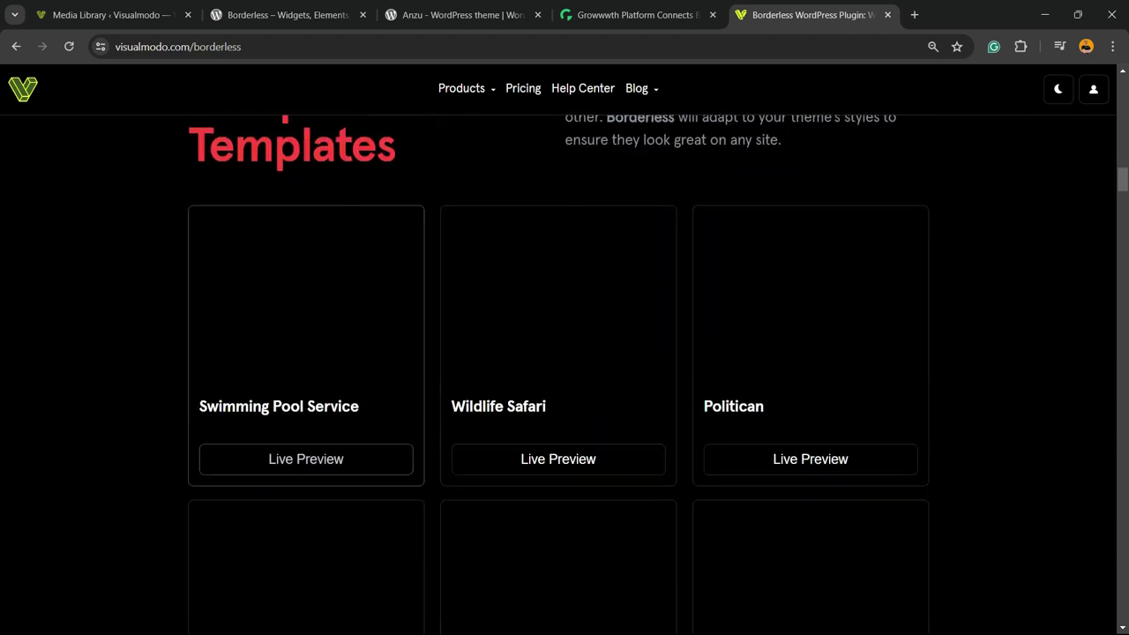
# - Browse the Borderless template previews, open the full Visualmodo templates library and look through its designs
pyautogui.scroll(-3, 306, 159)
pyautogui.scroll(-12, 305, 176)
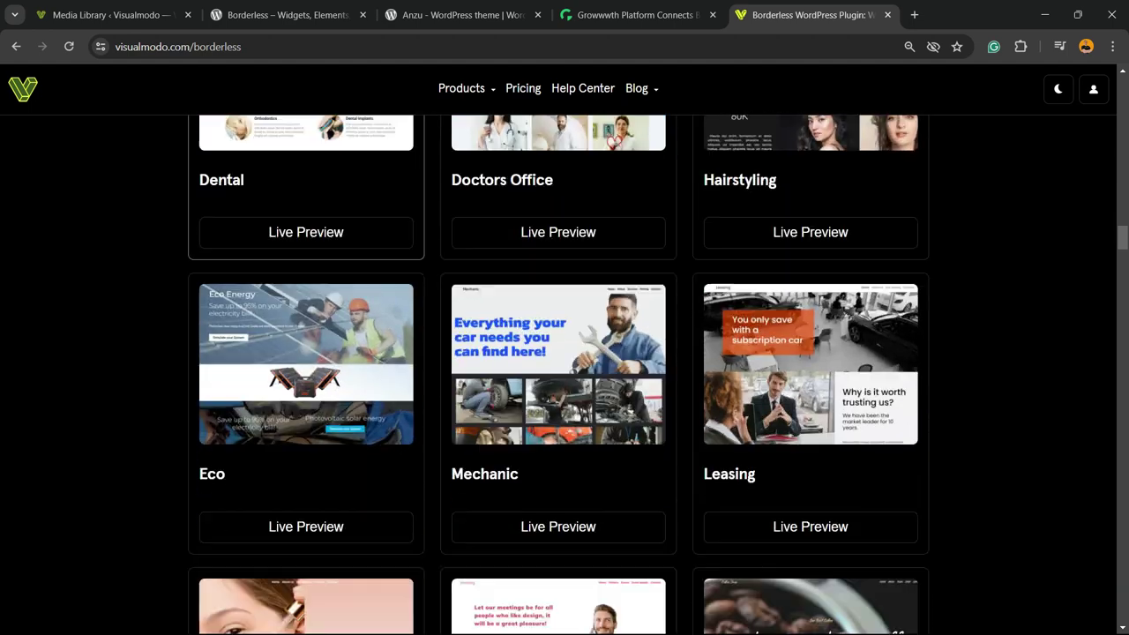
pyautogui.scroll(-13, 306, 177)
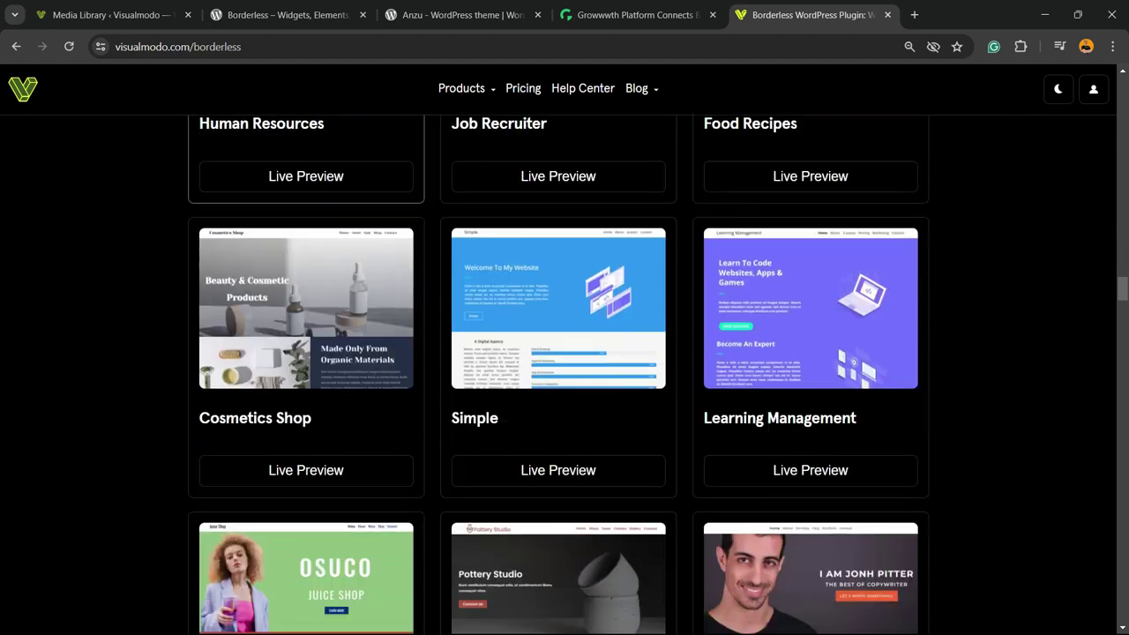
pyautogui.scroll(-7, 306, 176)
pyautogui.click(558, 279)
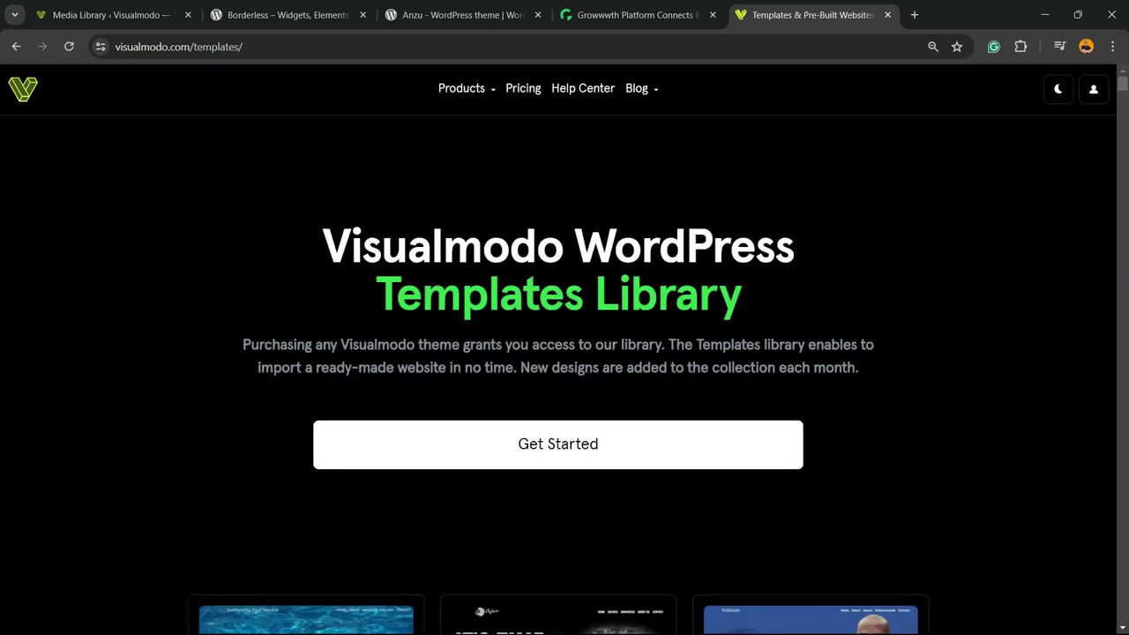
pyautogui.scroll(-9, 558, 370)
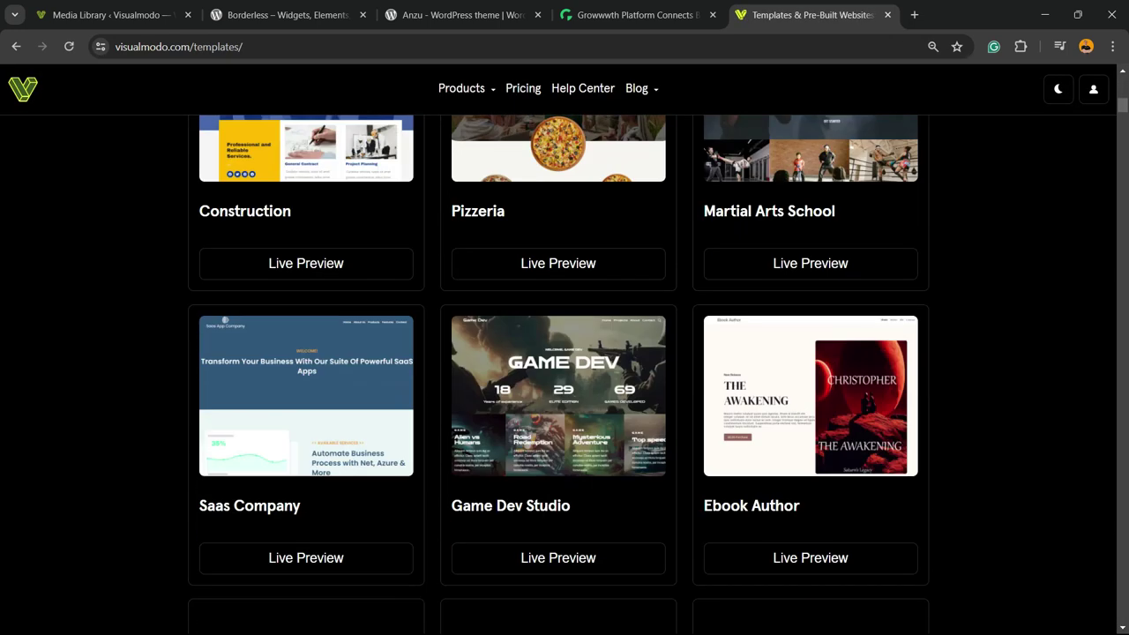